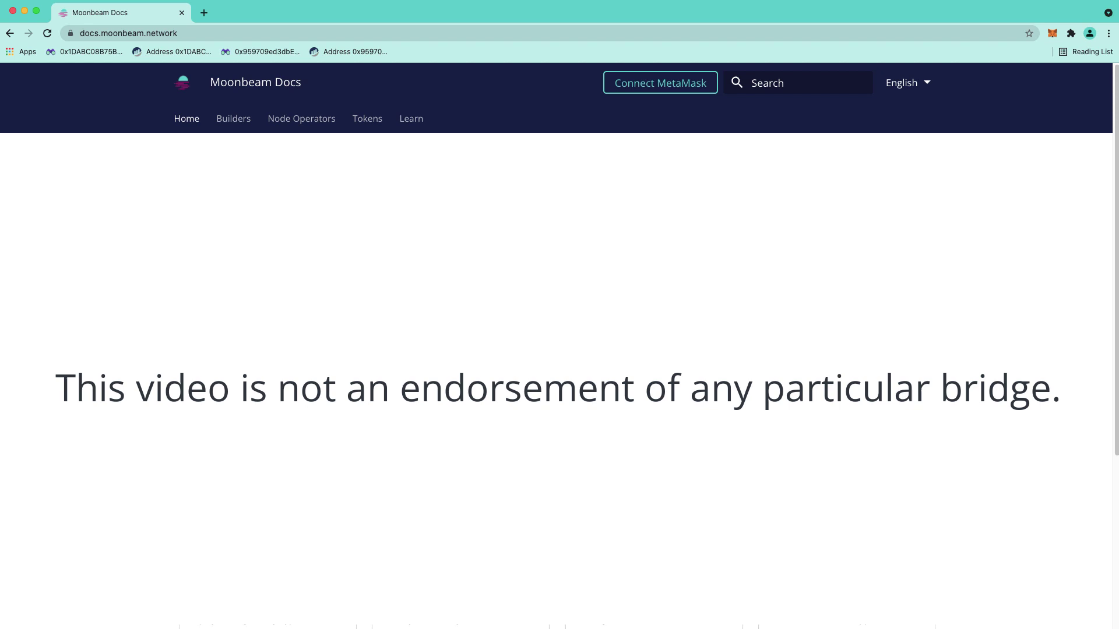
# Step: Open the Meter Passport bridge site at passport.meter.io
pyautogui.click(249, 35)
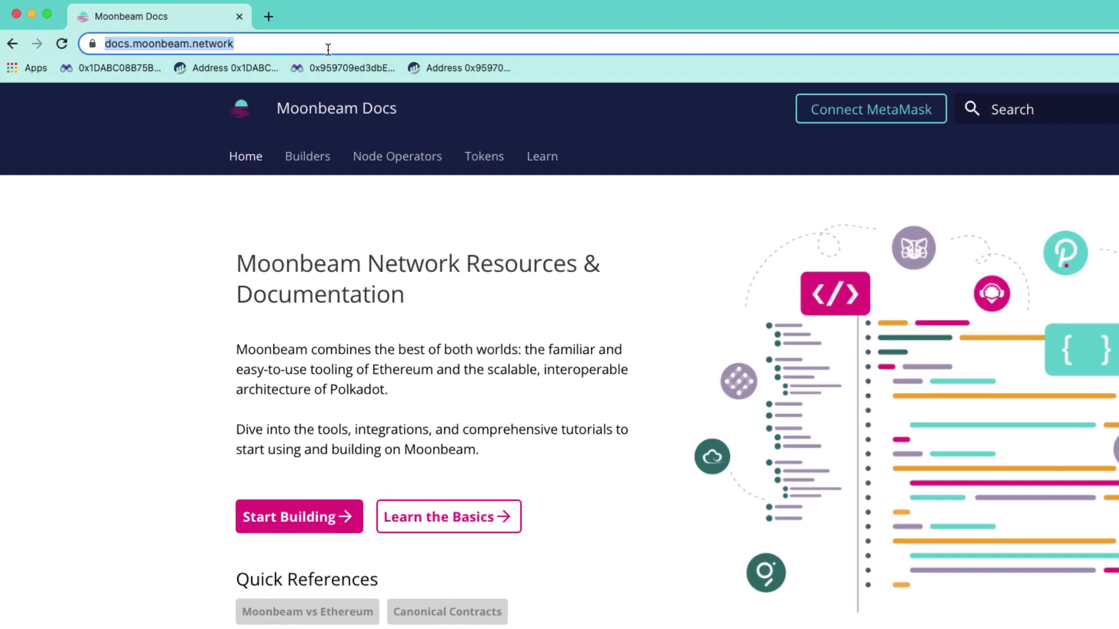
pyautogui.write('passport.meter.io/#/')
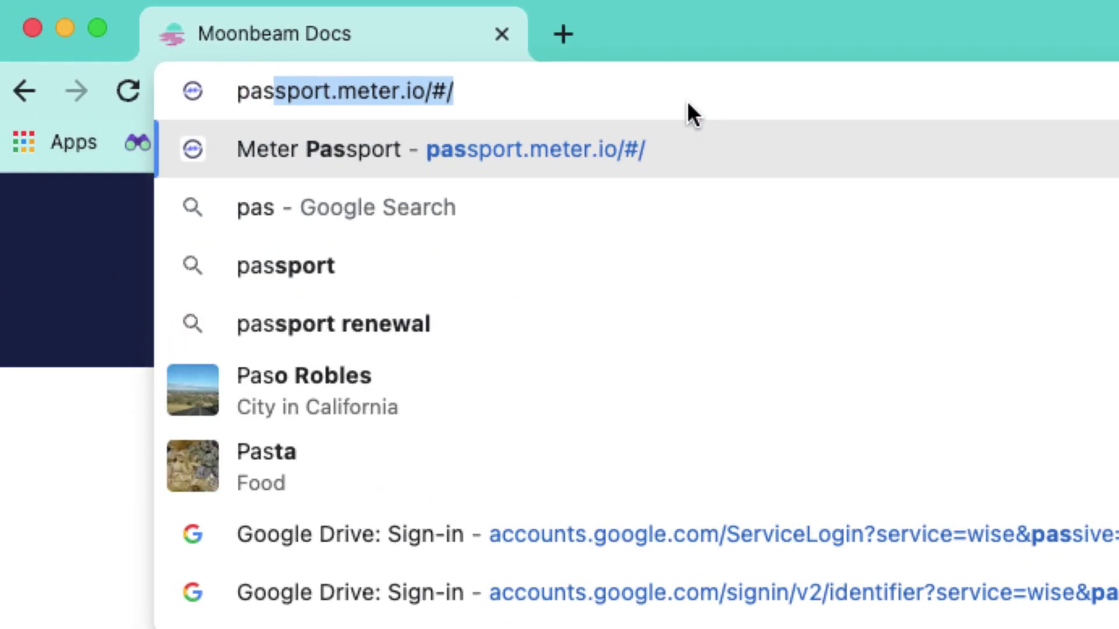
pyautogui.press('Return')
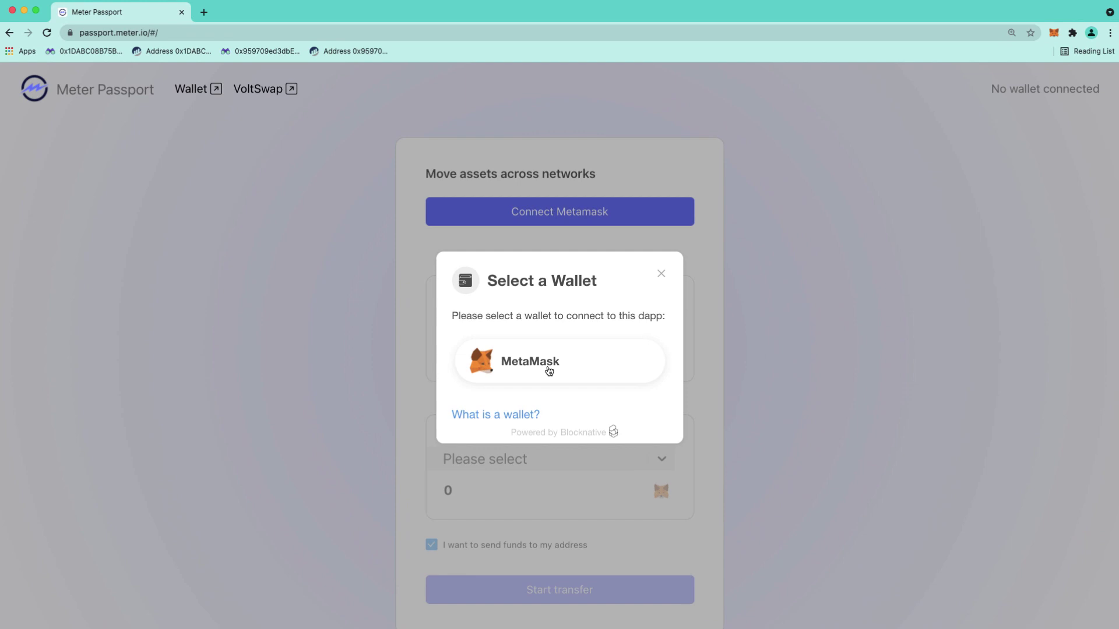
# Step: Unlock MetaMask with its password and connect Account 4 to the bridge
pyautogui.click(548, 367)
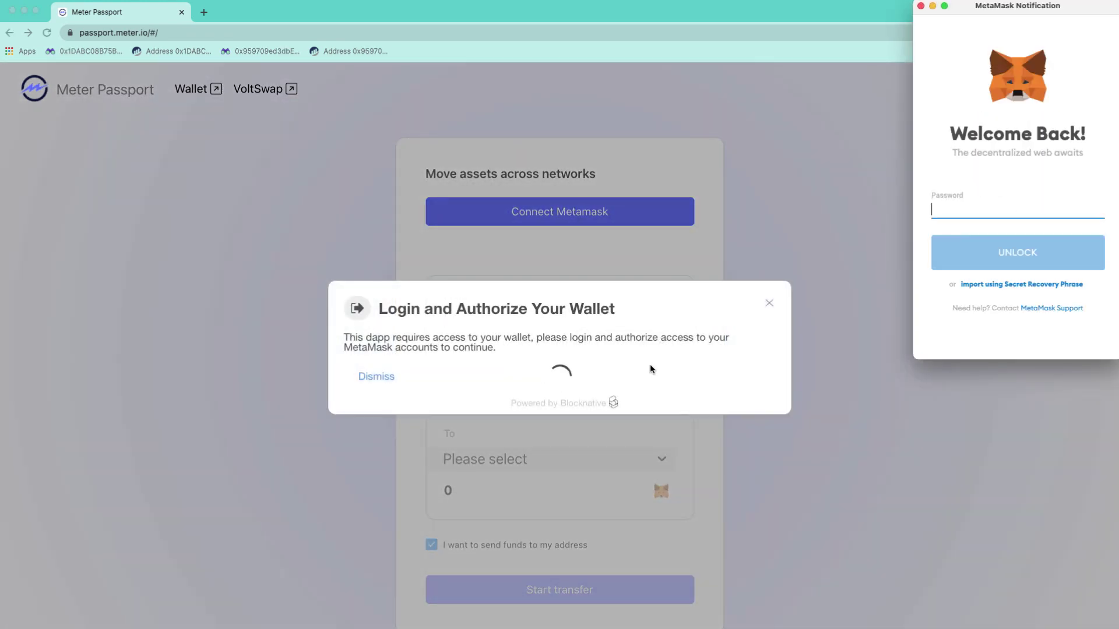
pyautogui.write('********')
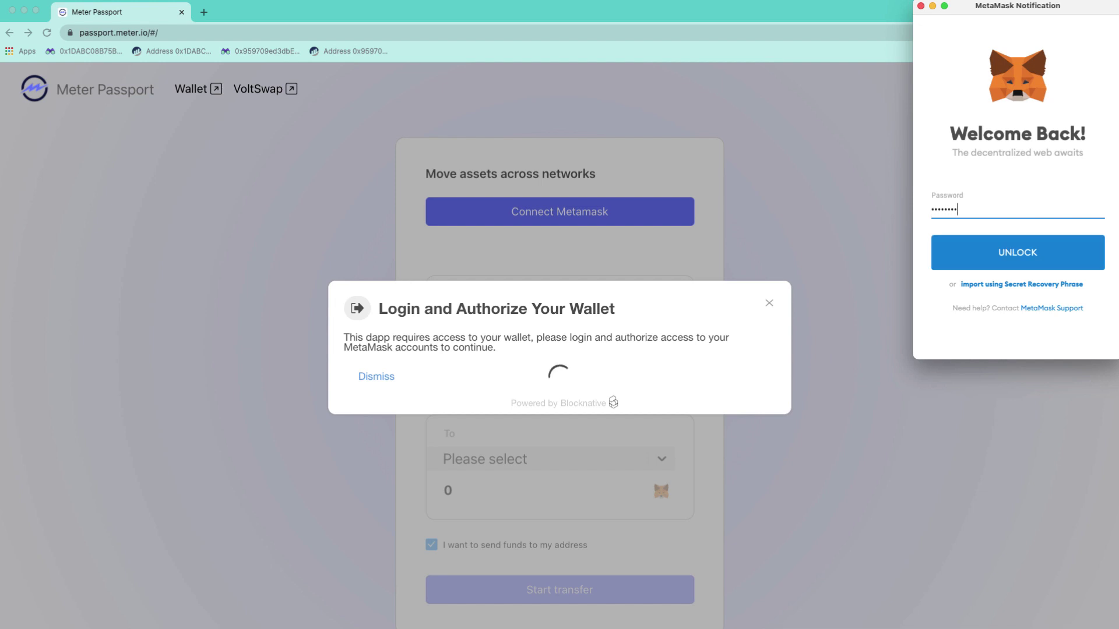
pyautogui.press('Return')
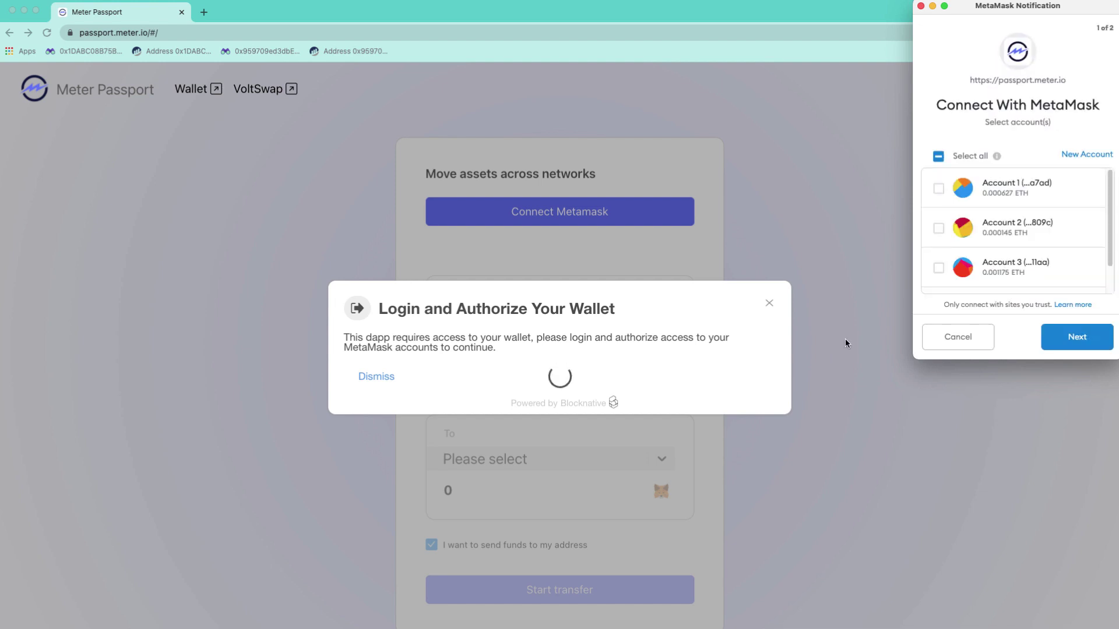
pyautogui.scroll(-1, 994, 256)
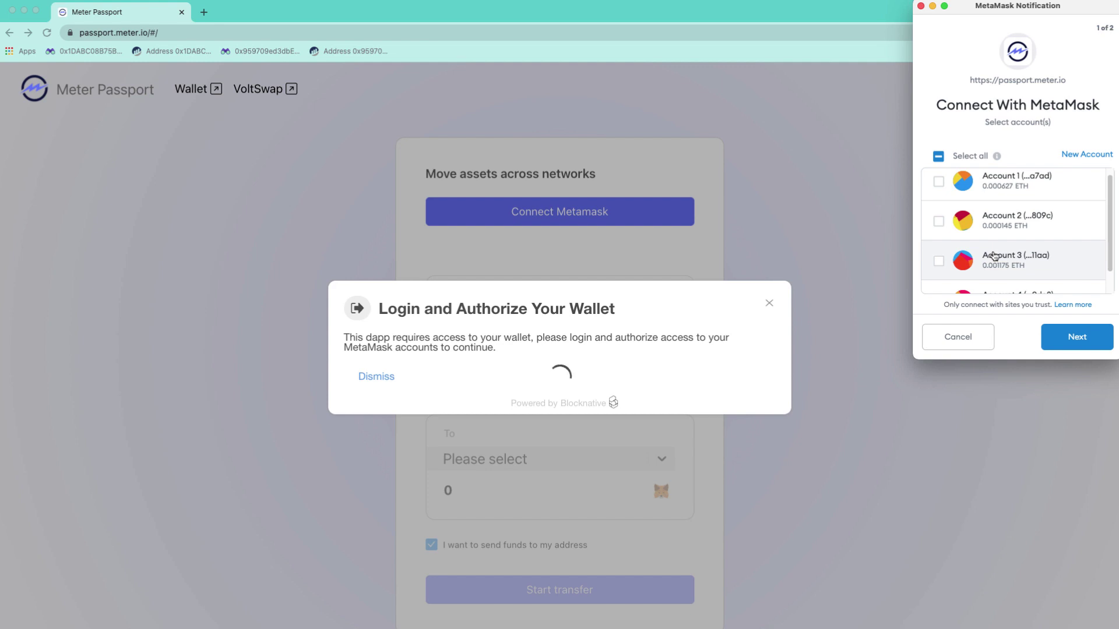
pyautogui.scroll(-1, 994, 256)
pyautogui.click(997, 275)
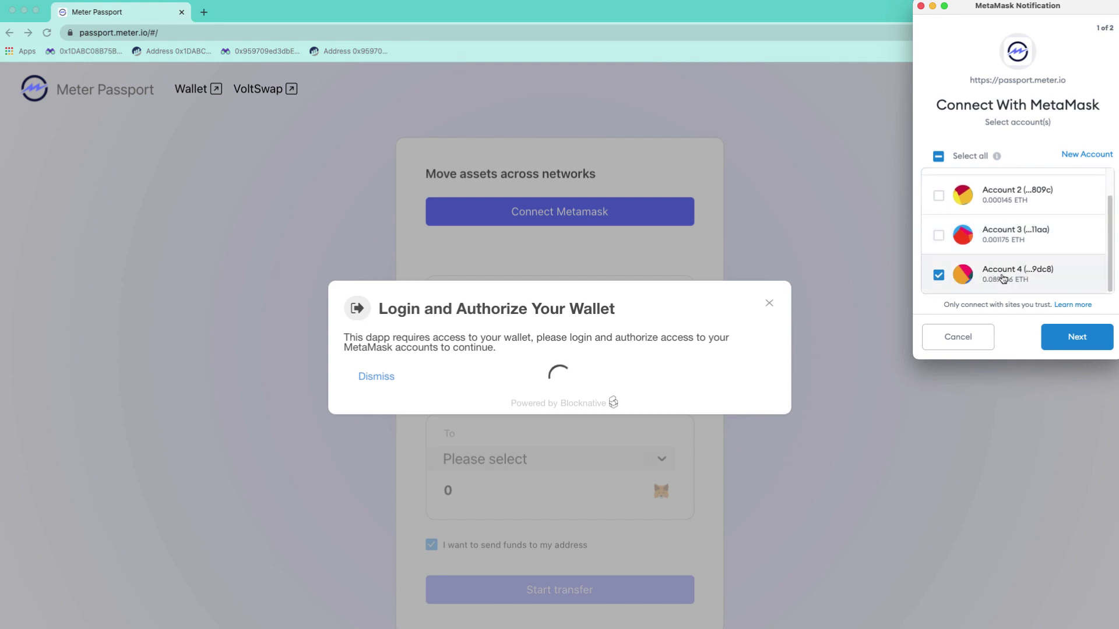
pyautogui.click(1075, 338)
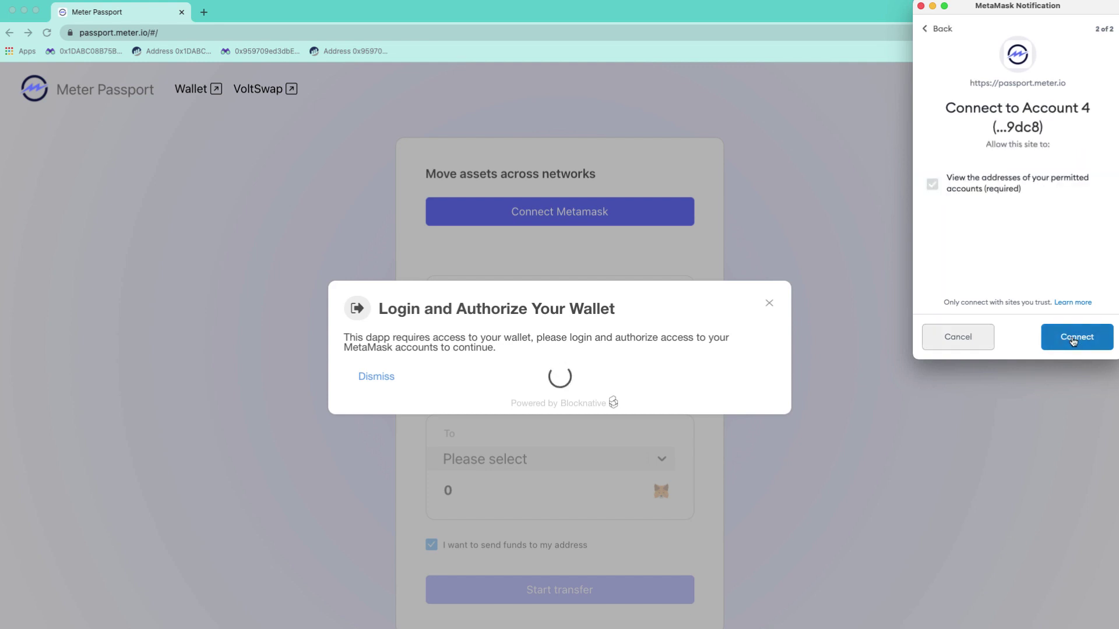
pyautogui.click(1073, 341)
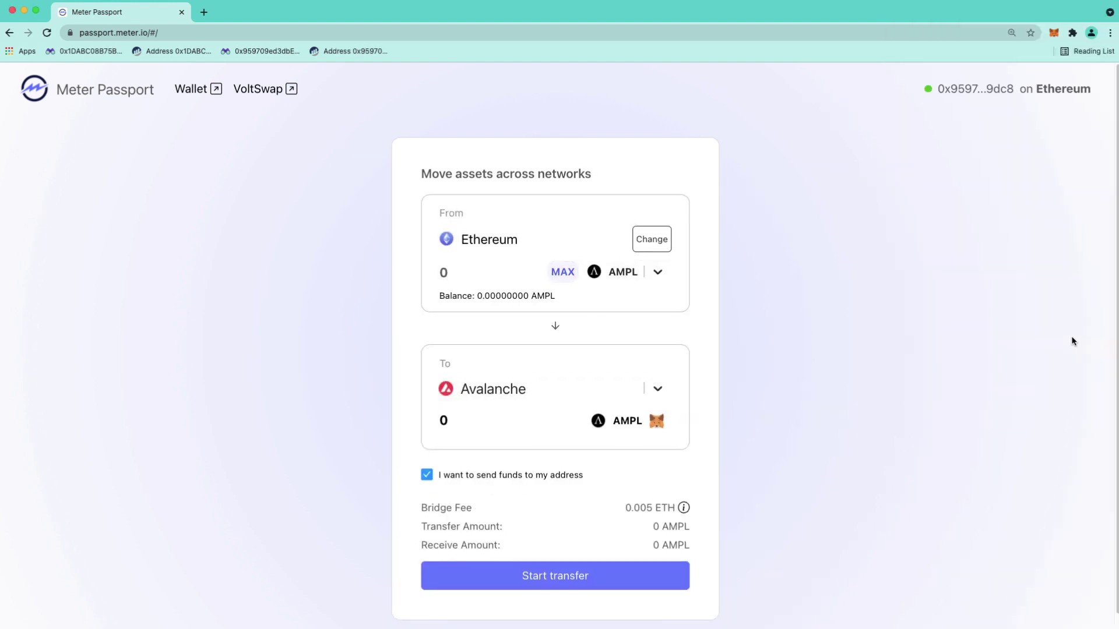
# Step: Check the wallet's ETH balance and set Moonriver as the destination network
pyautogui.scroll(-1, 965, 354)
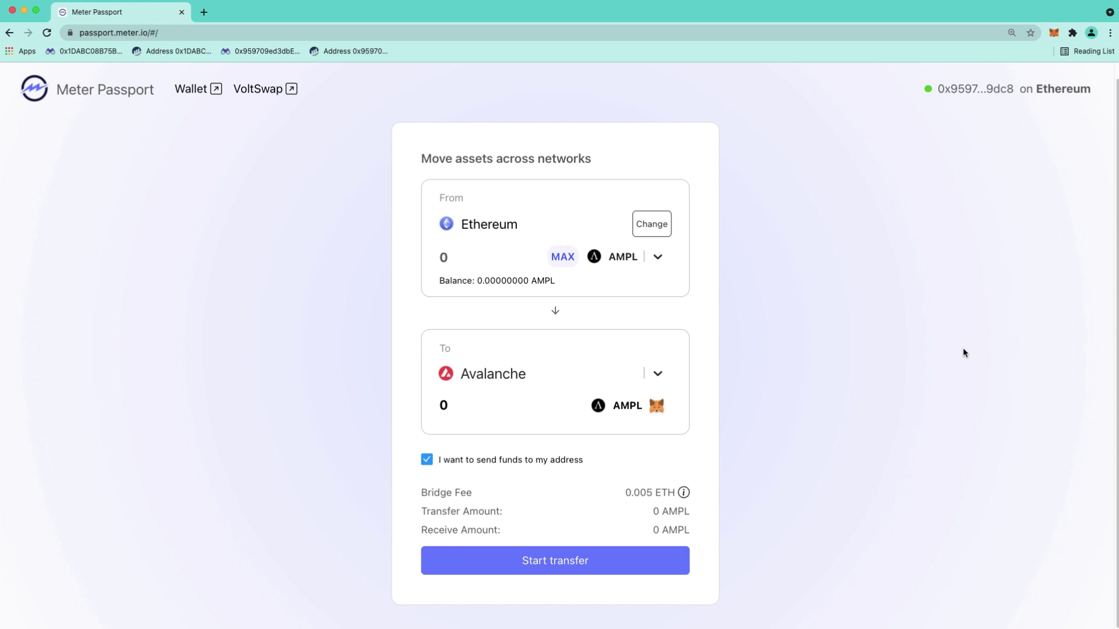
pyautogui.click(1053, 33)
pyautogui.click(926, 455)
pyautogui.click(662, 376)
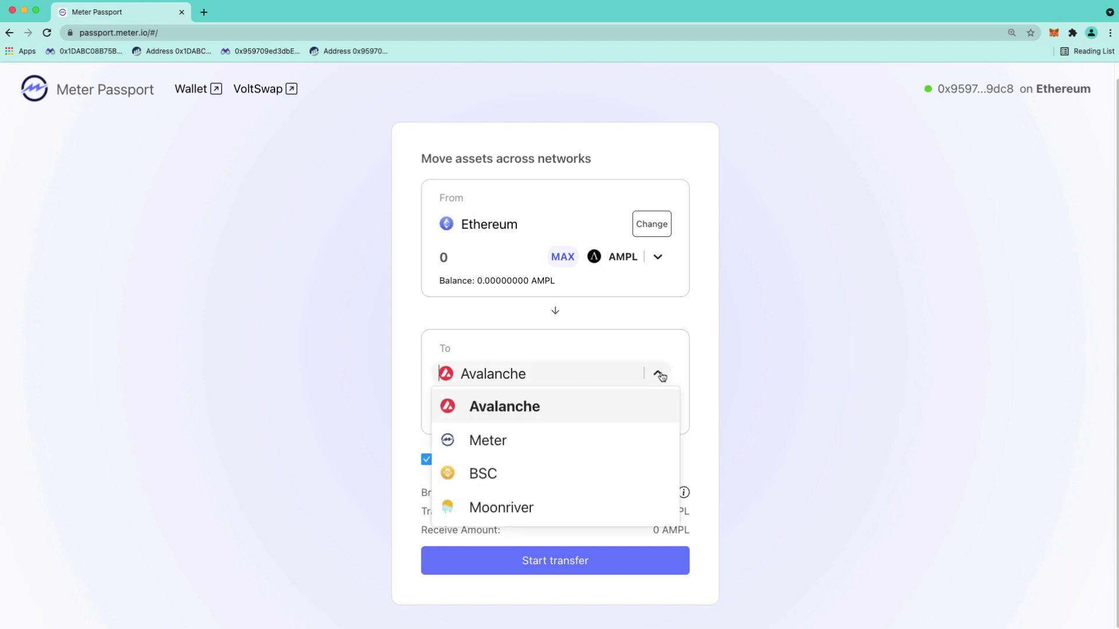
pyautogui.click(510, 506)
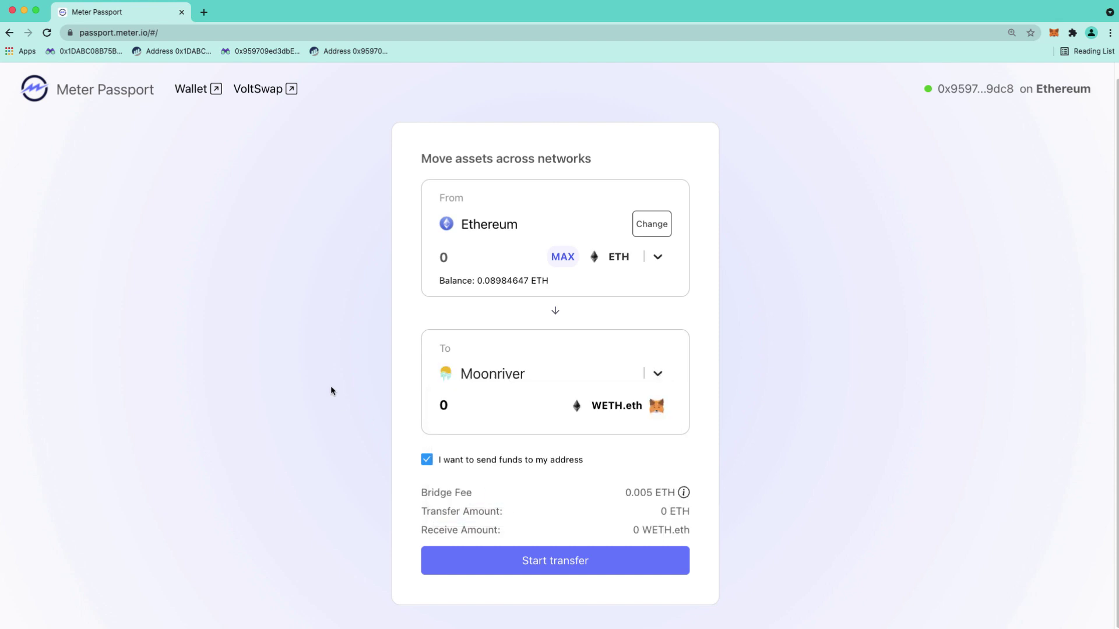
# Step: Browse the token list and keep ETH as the token to send, received as WETH.eth
pyautogui.click(657, 258)
pyautogui.scroll(-3, 627, 351)
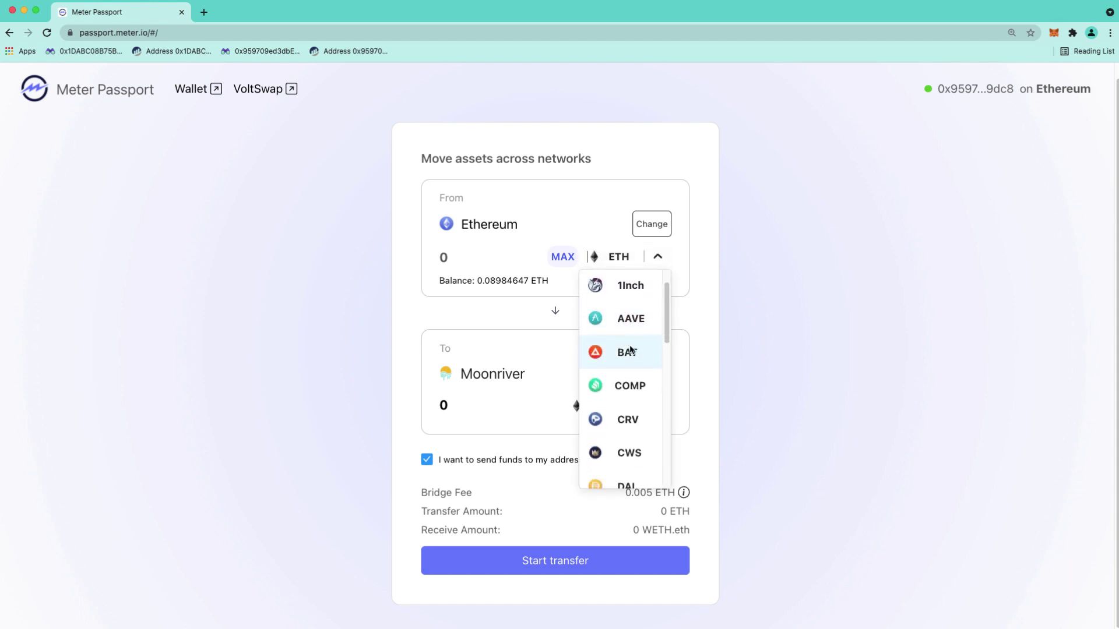
pyautogui.scroll(-5, 630, 348)
pyautogui.scroll(2, 634, 362)
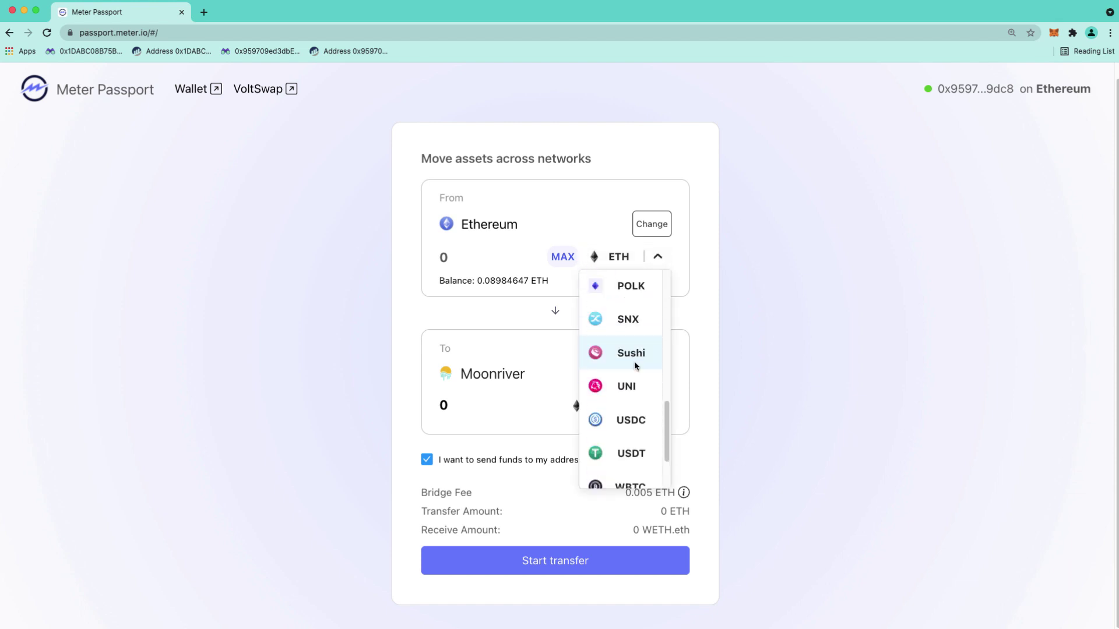
pyautogui.scroll(-1, 635, 362)
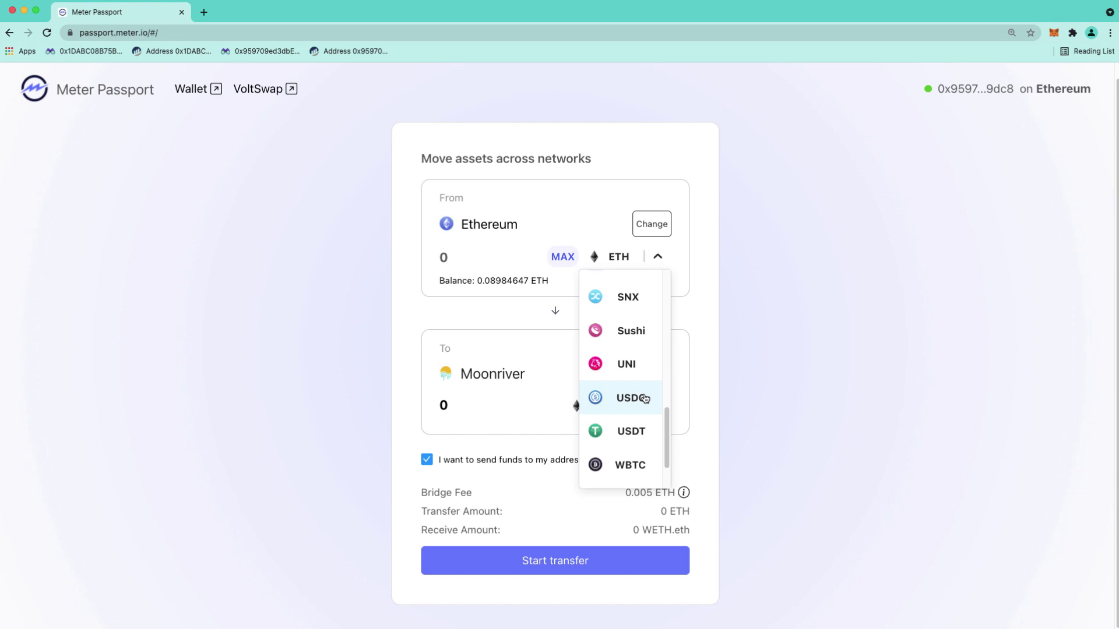
pyautogui.scroll(3, 624, 409)
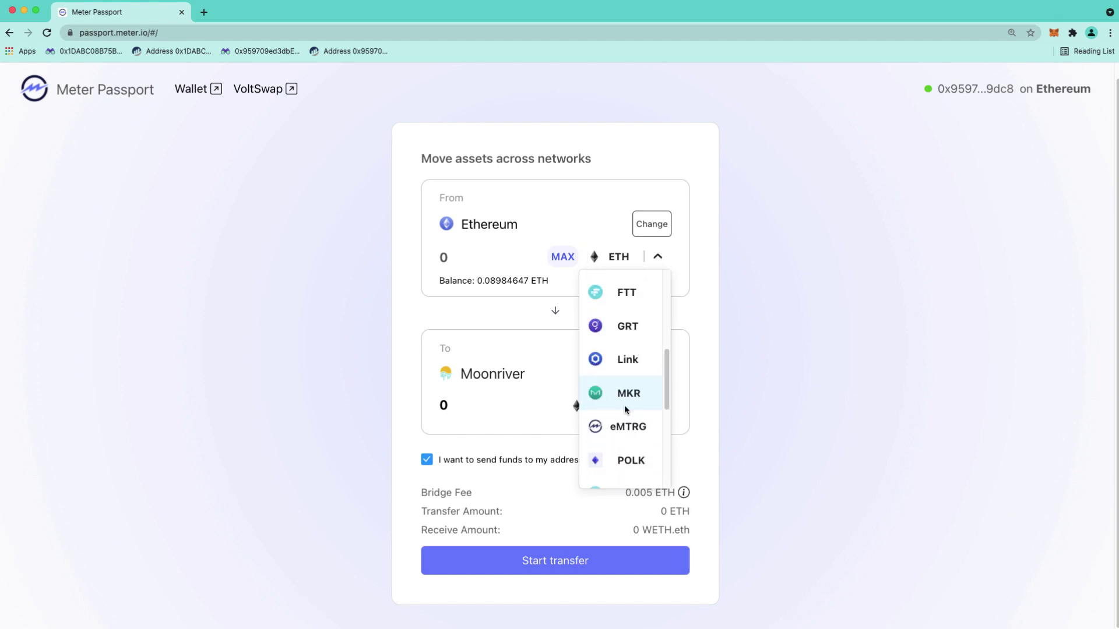
pyautogui.scroll(2, 624, 403)
pyautogui.click(441, 257)
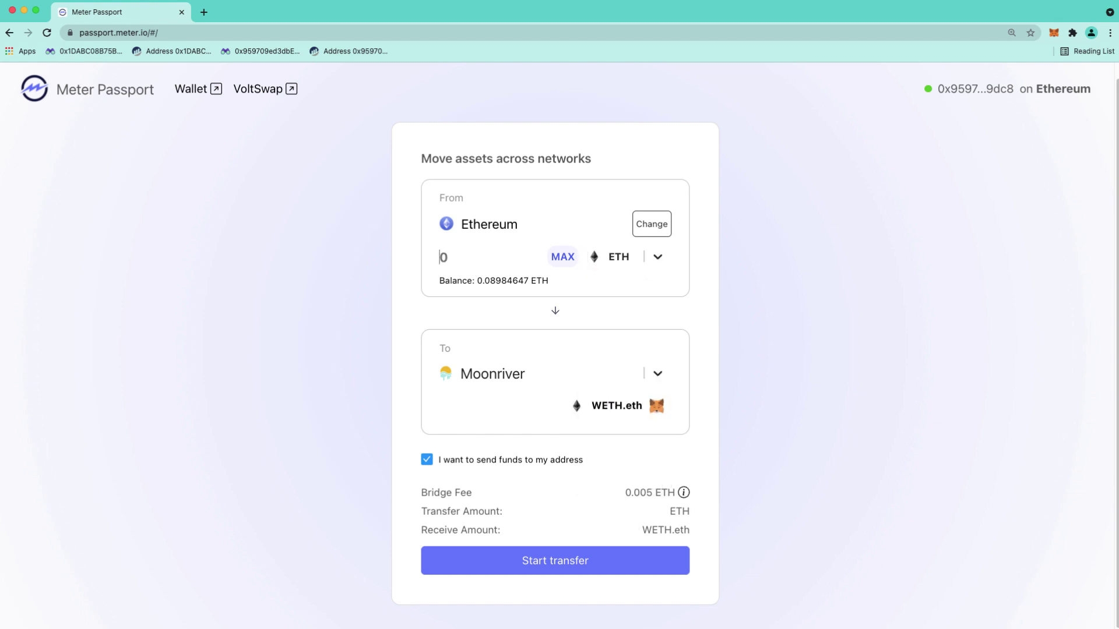
# Step: Enter 0.01 ETH and re-tick sending to my own address, receiving 0.01 WETH.eth
pyautogui.write('0.01')
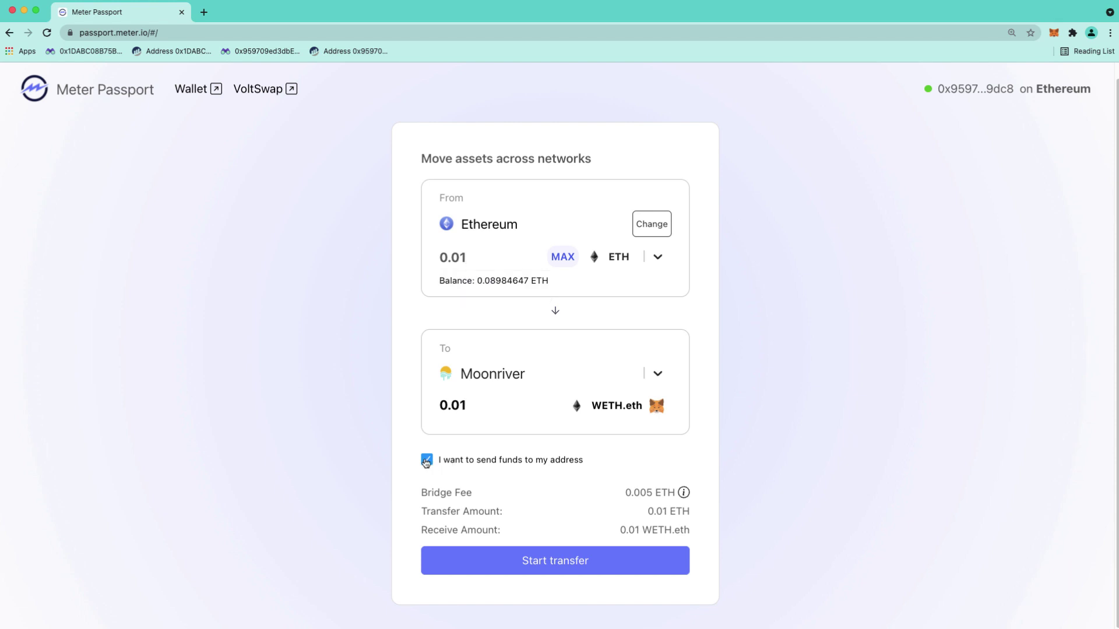
pyautogui.click(426, 462)
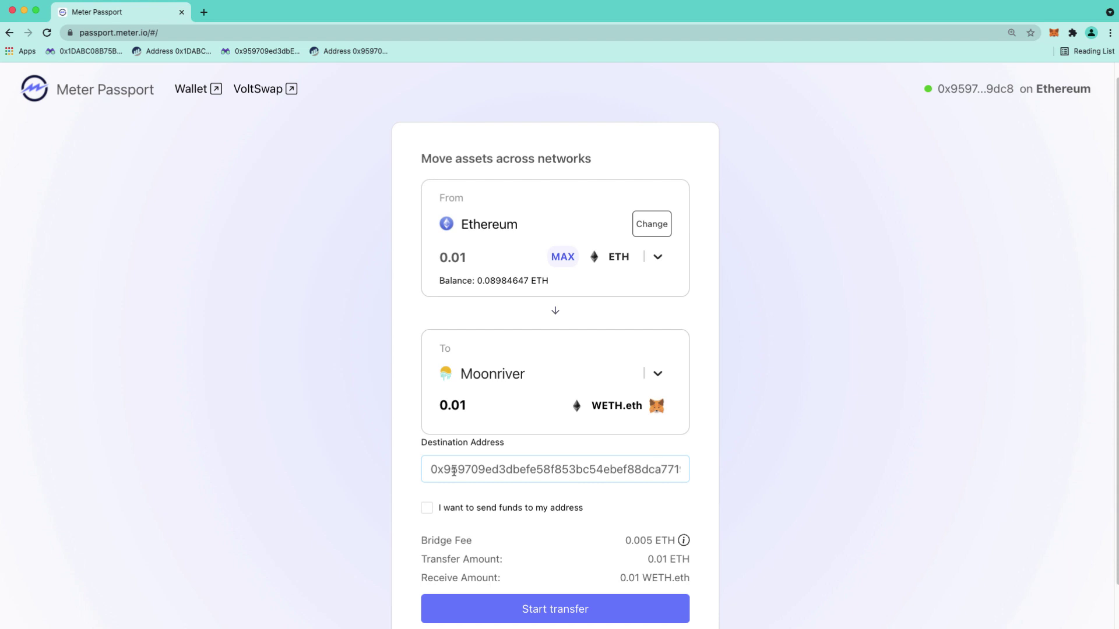
pyautogui.click(427, 508)
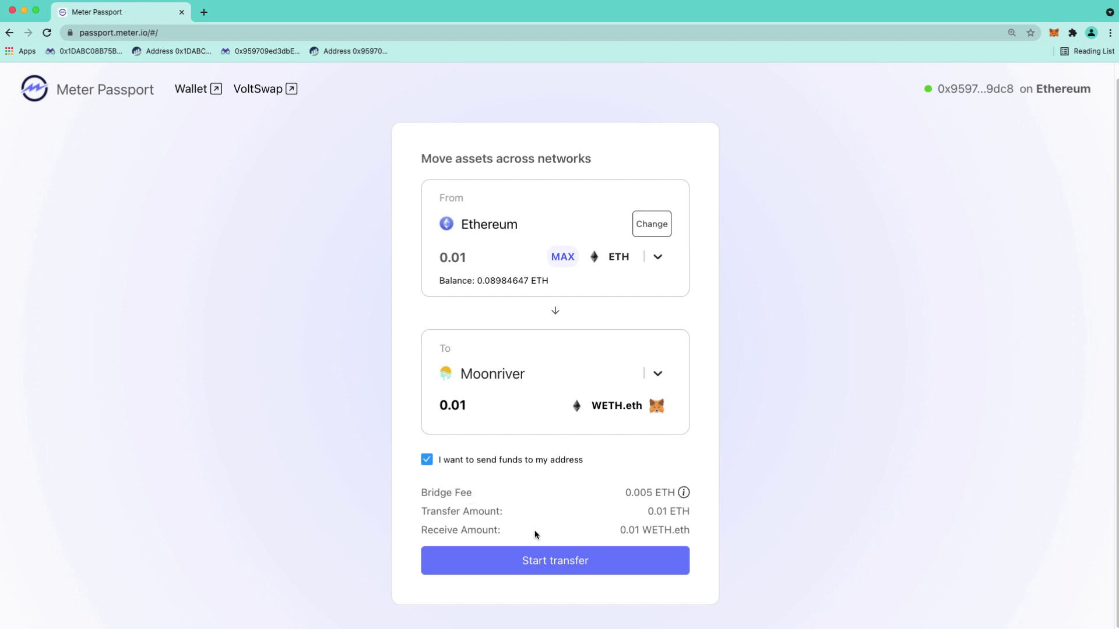
# Step: Start the 0.01 ETH transfer, accept the pre-flight check, and confirm the deposit in MetaMask
pyautogui.click(553, 563)
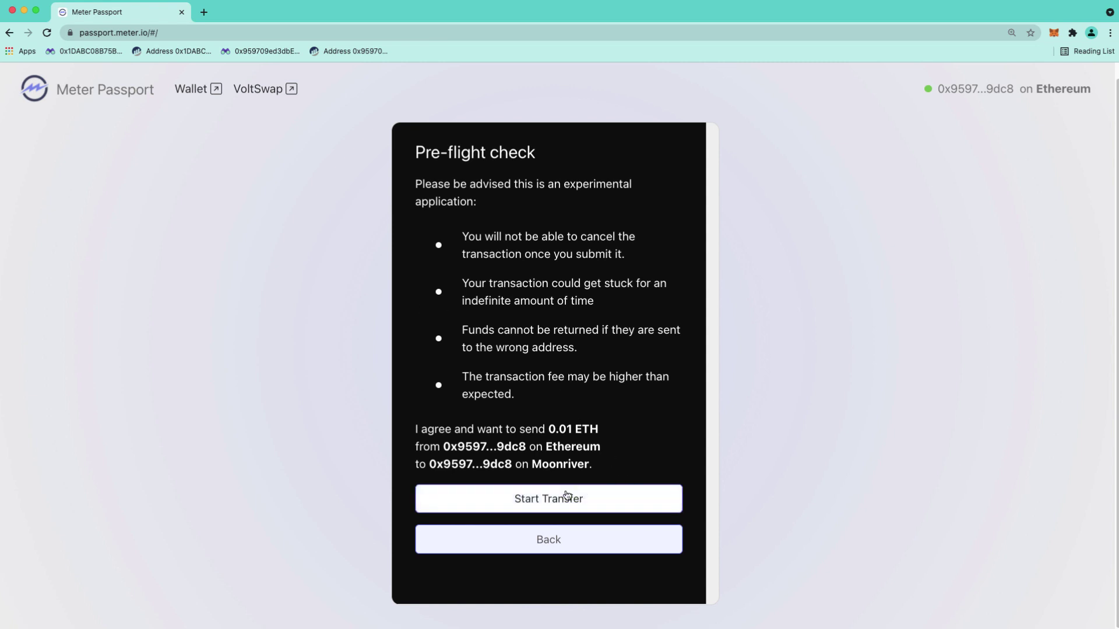
pyautogui.click(544, 501)
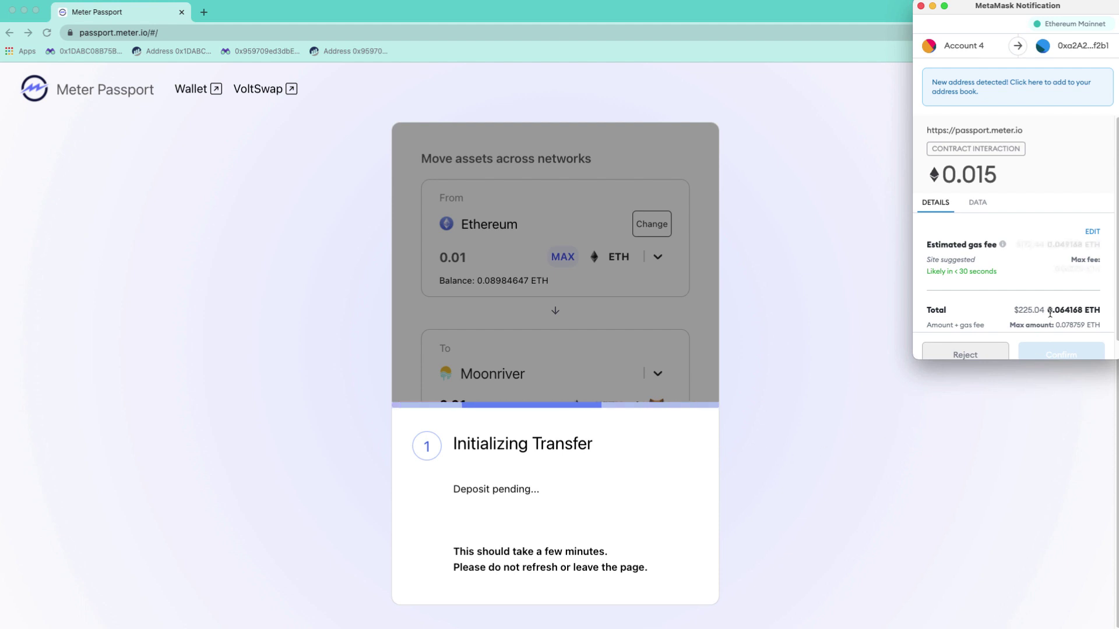
pyautogui.scroll(-1, 1044, 296)
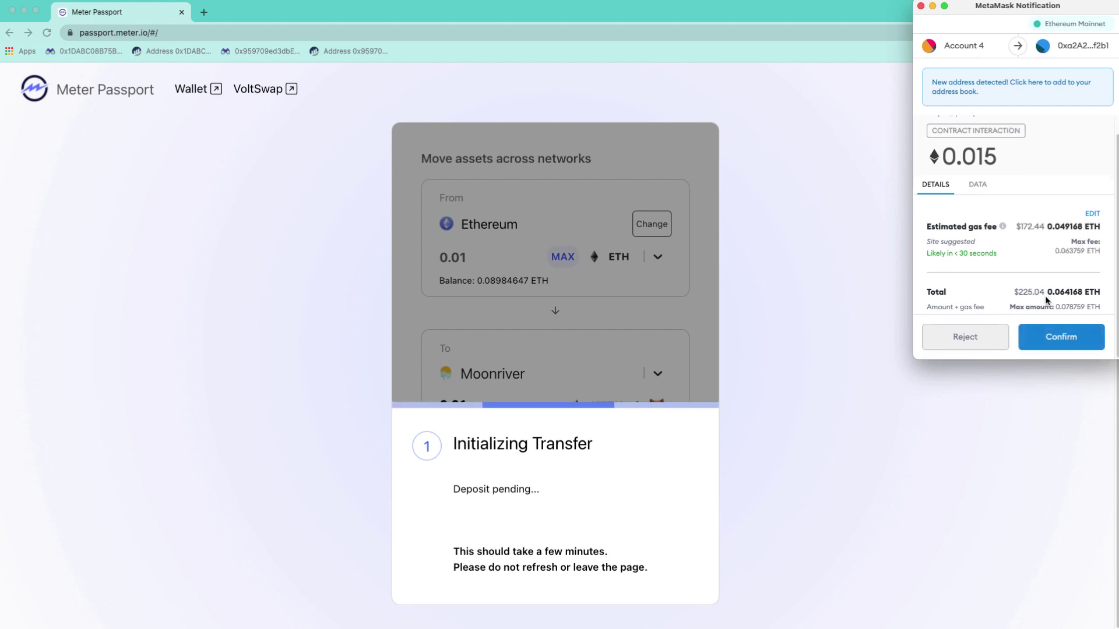
pyautogui.click(1068, 338)
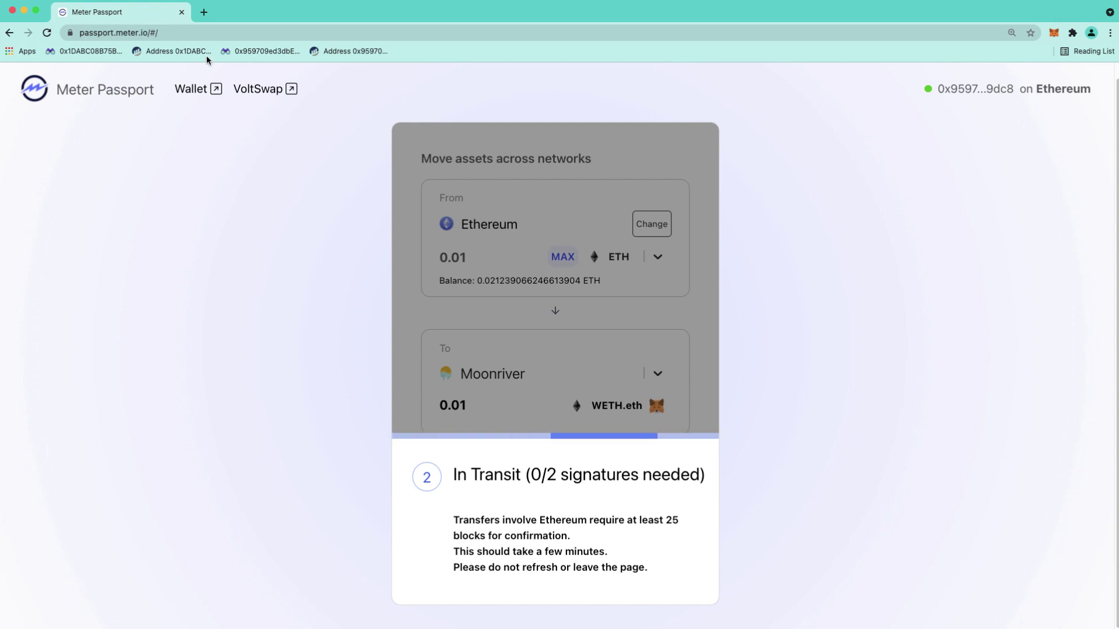
# Step: Open the address's Etherscan and Moonriver explorer pages in new tabs while checking bridge status
pyautogui.click(203, 12)
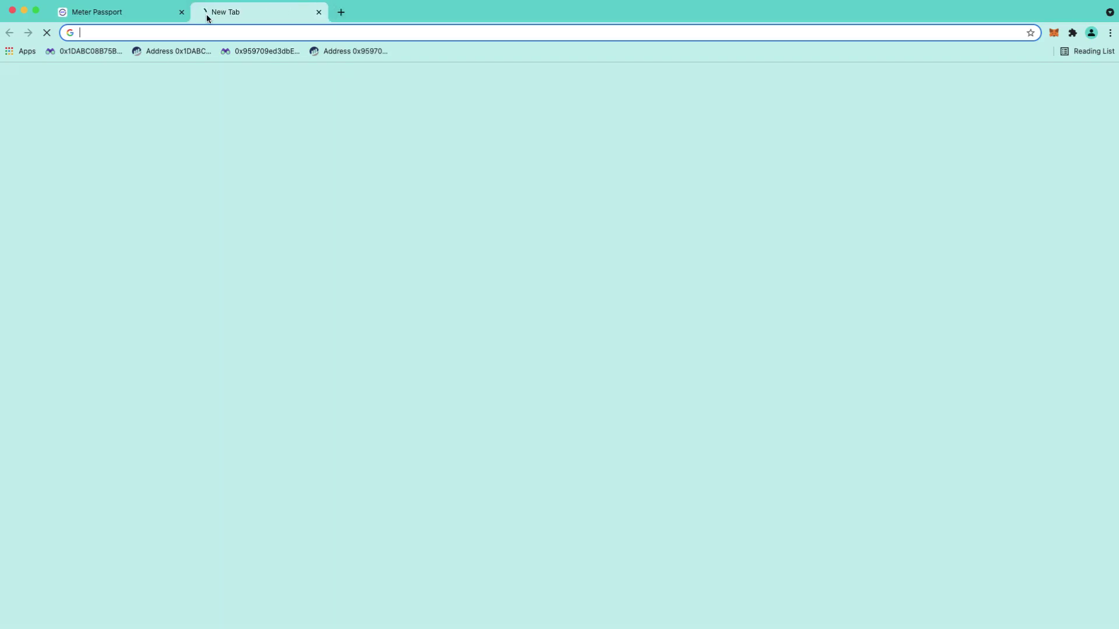
pyautogui.click(353, 51)
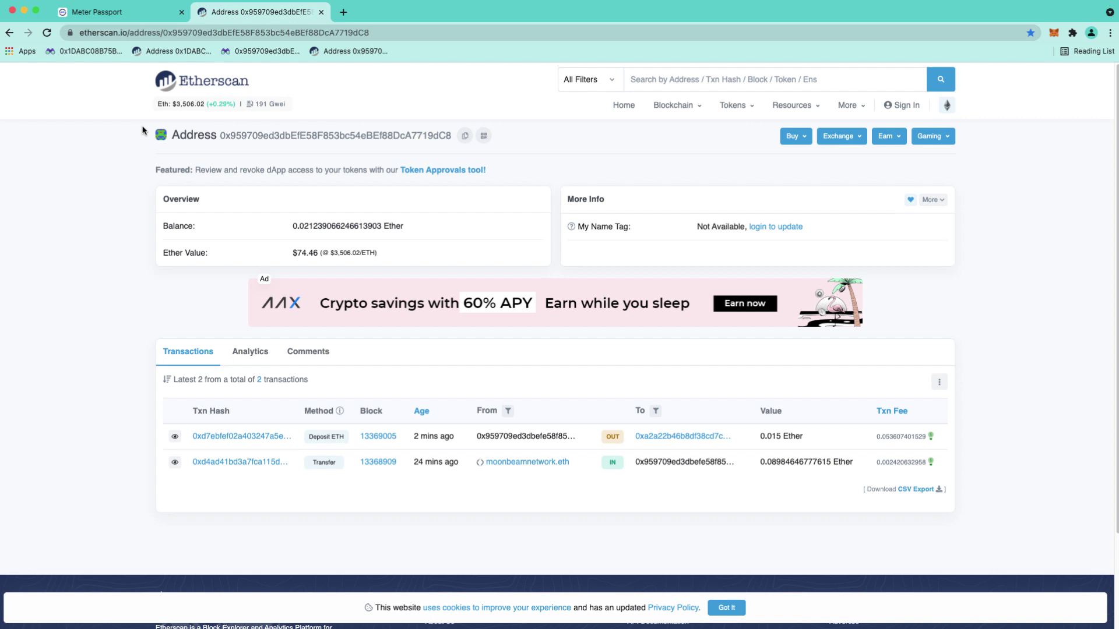
pyautogui.click(109, 12)
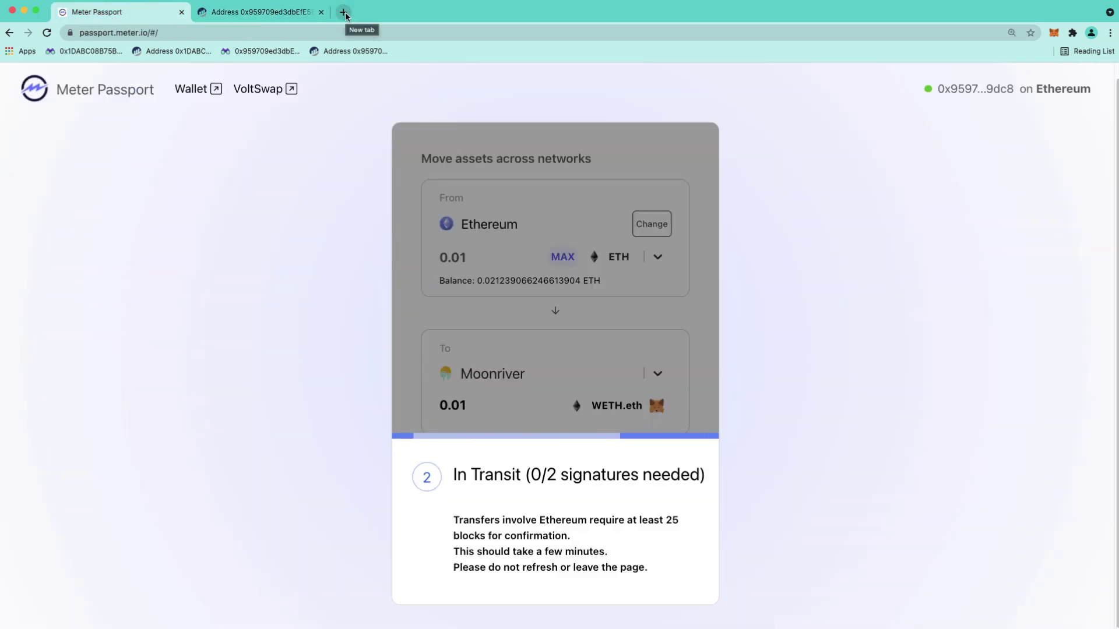
pyautogui.click(344, 13)
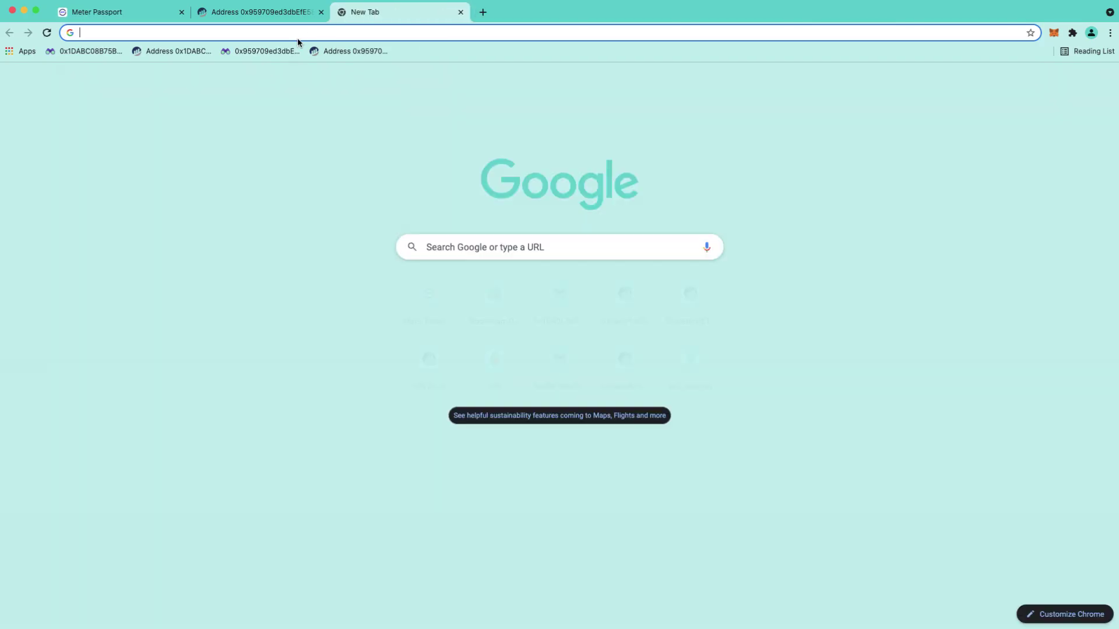
pyautogui.click(272, 50)
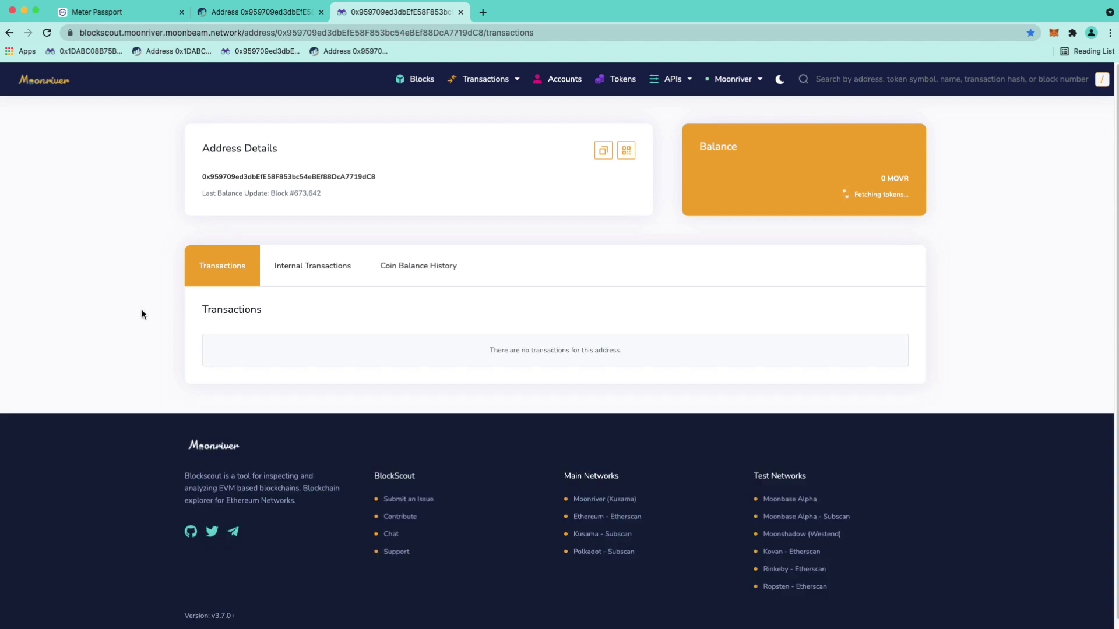
pyautogui.press('super+1')
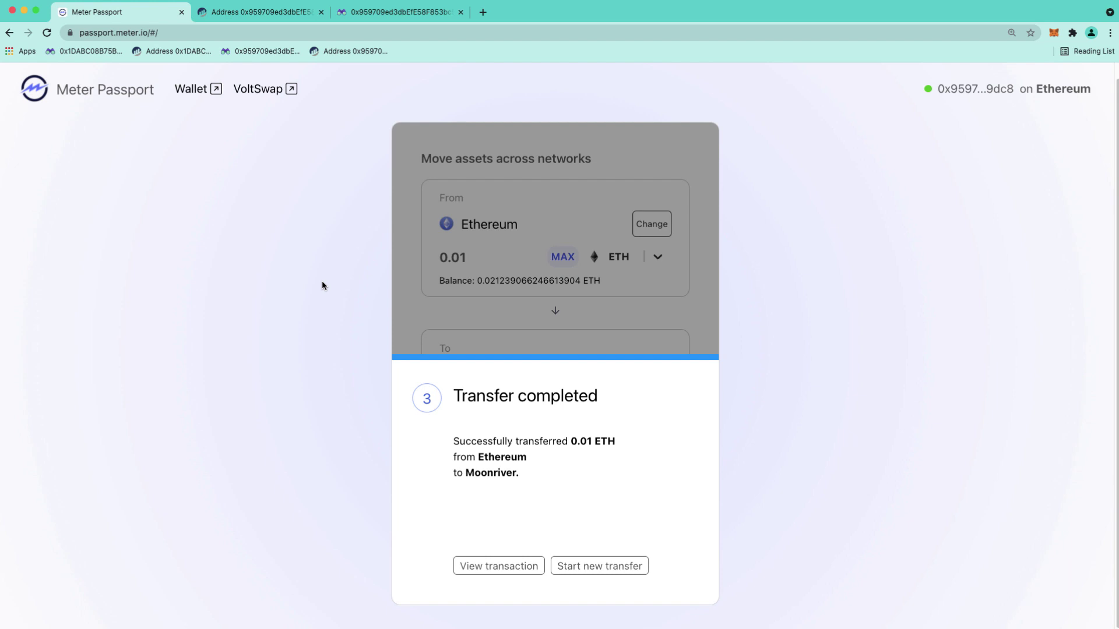
# Step: Reload the Moonriver address page, view its tokens, and select the WETH contract address
pyautogui.click(383, 12)
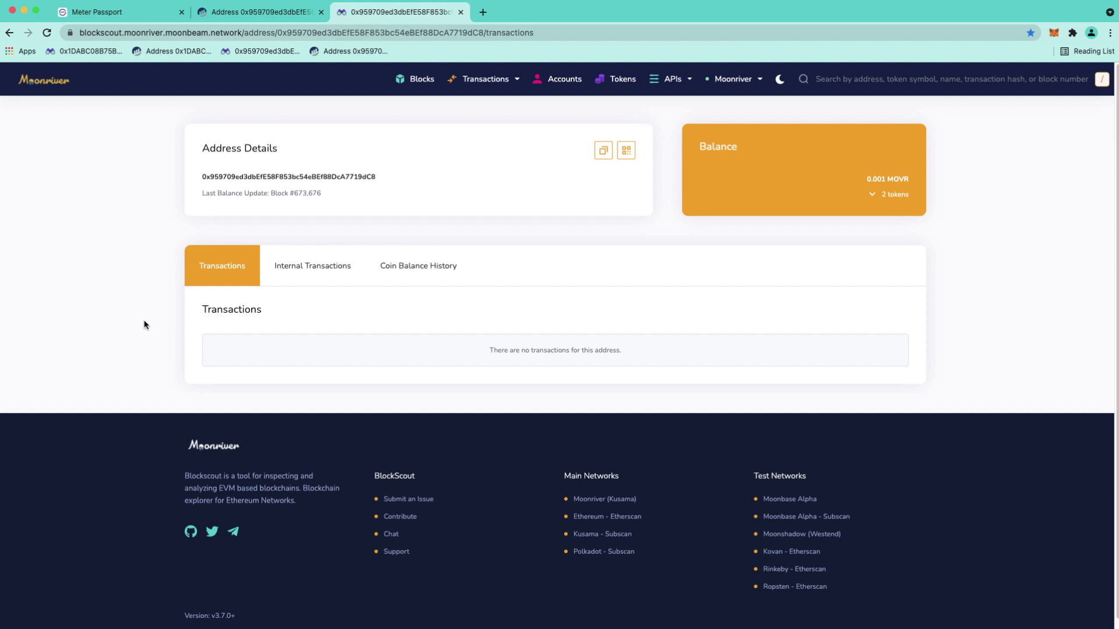
pyautogui.press('super+r')
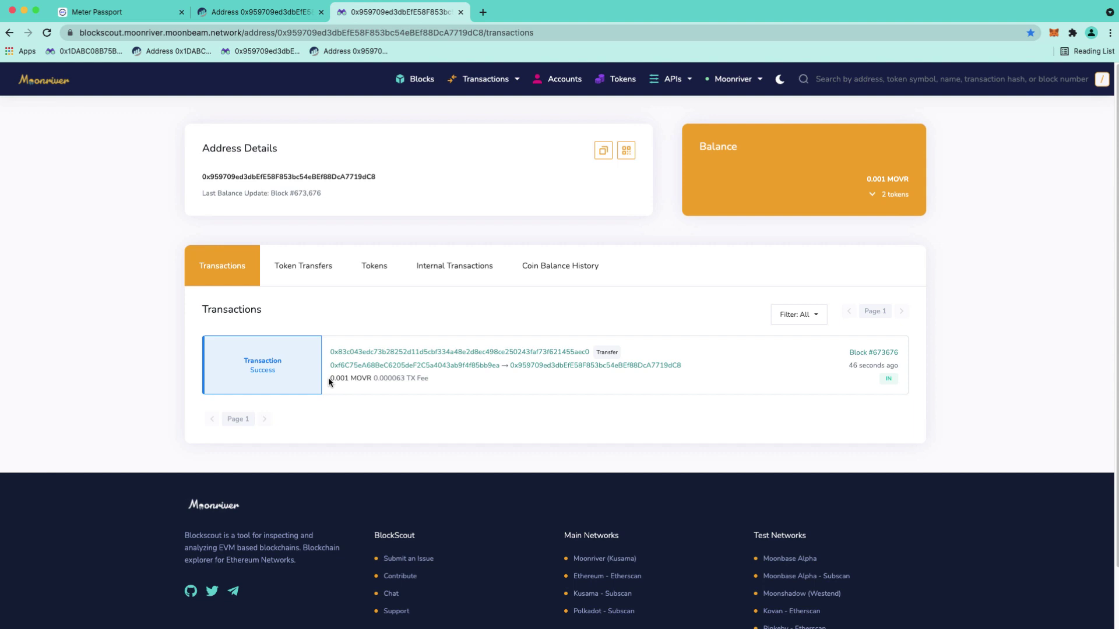
pyautogui.click(372, 270)
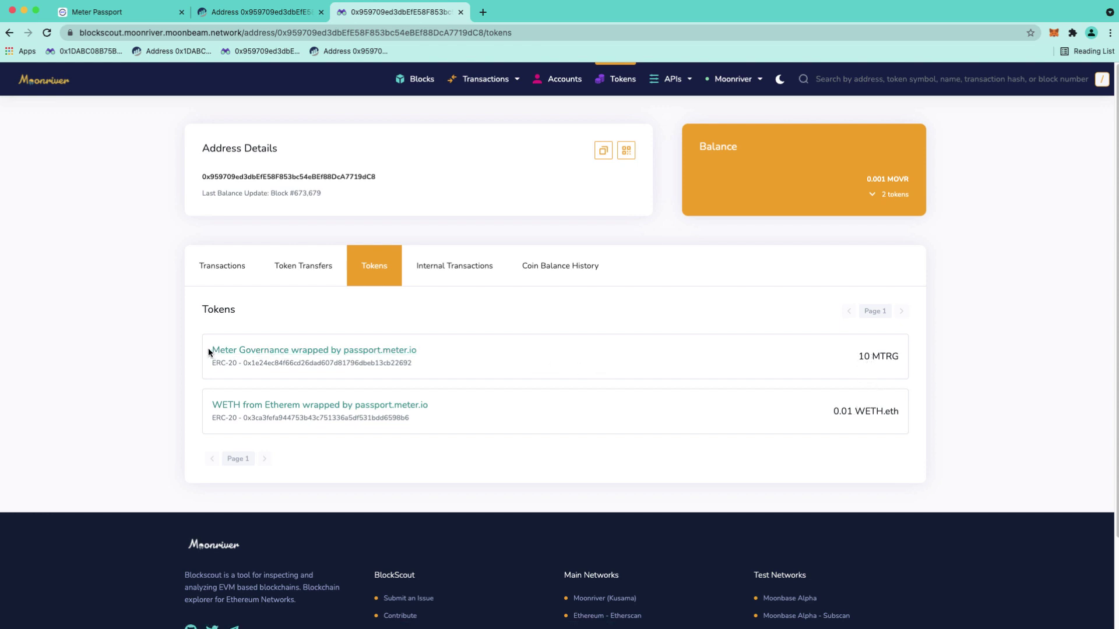
pyautogui.doubleClick(417, 422)
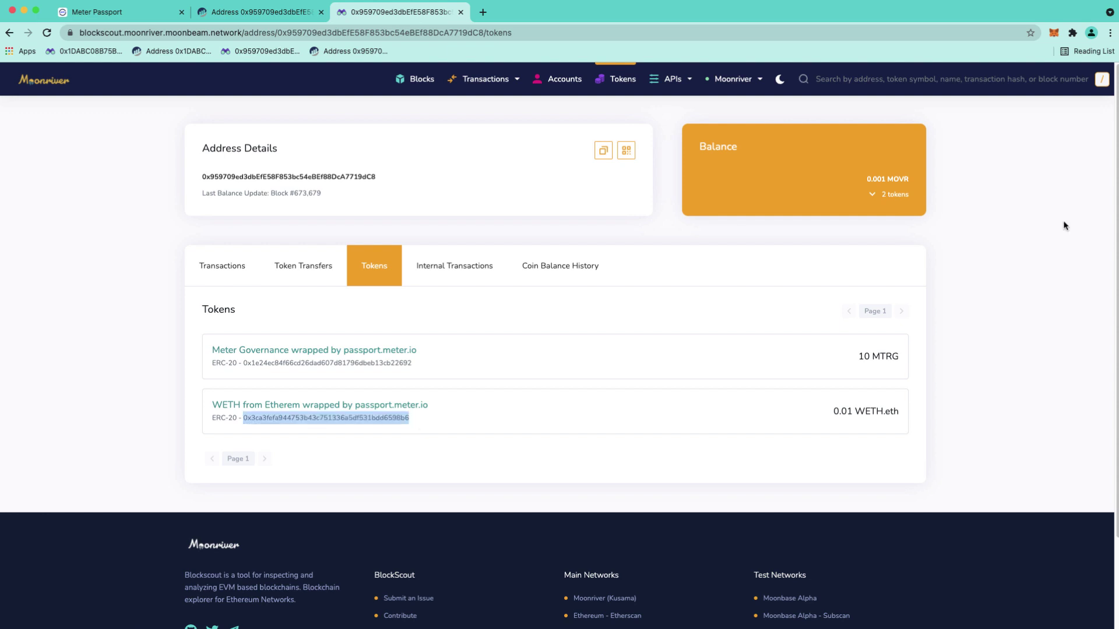
# Step: Open MetaMask showing Account 4 on Ethereum Mainnet and expand its network list
pyautogui.click(1055, 36)
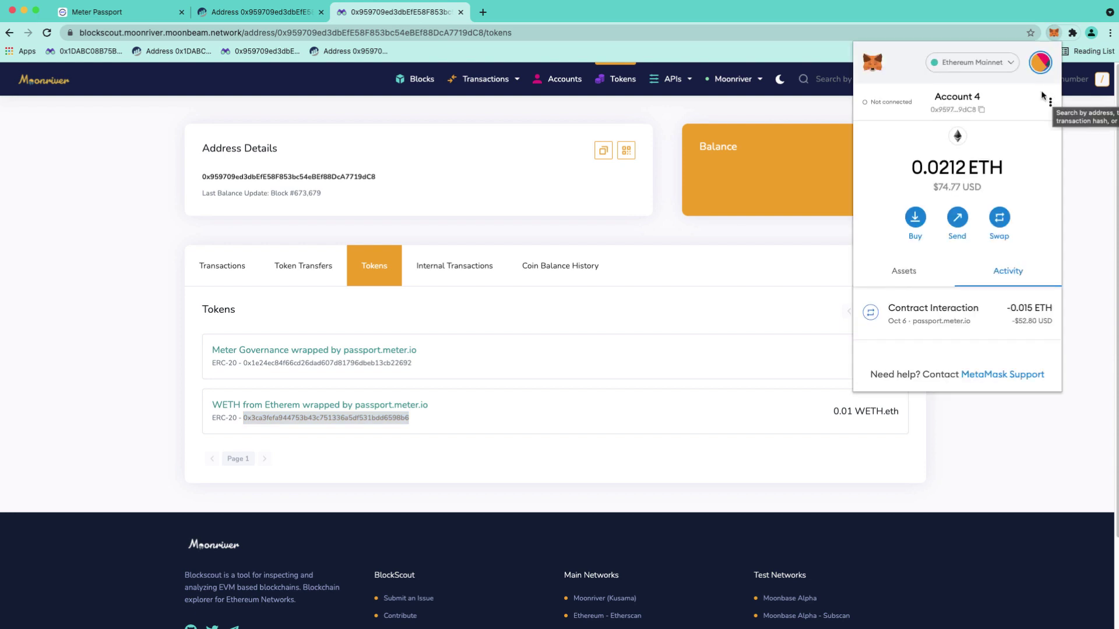
pyautogui.click(981, 63)
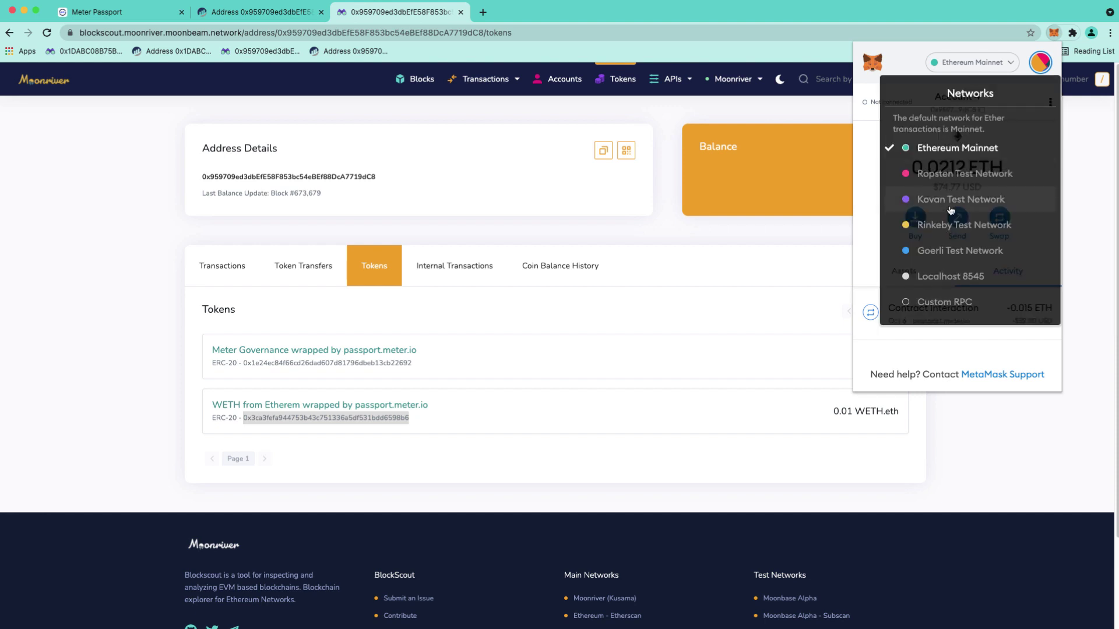
# Step: Close the wallet popup and open the Moonbeam Docs site in a new tab
pyautogui.click(917, 60)
pyautogui.click(515, 23)
pyautogui.click(483, 12)
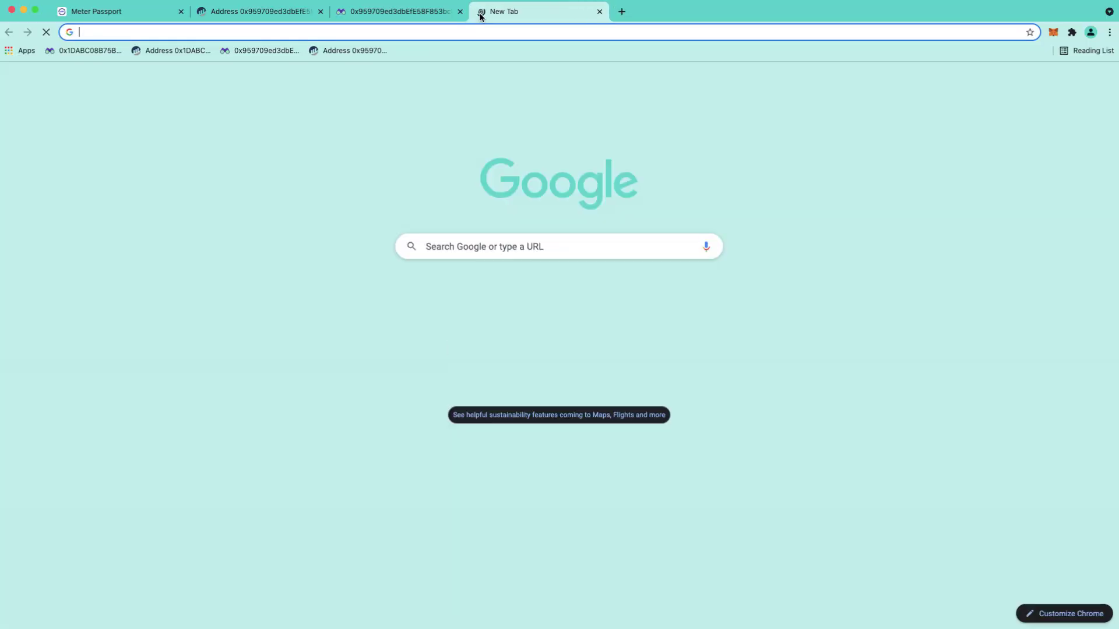
pyautogui.write('docs')
pyautogui.press('Return')
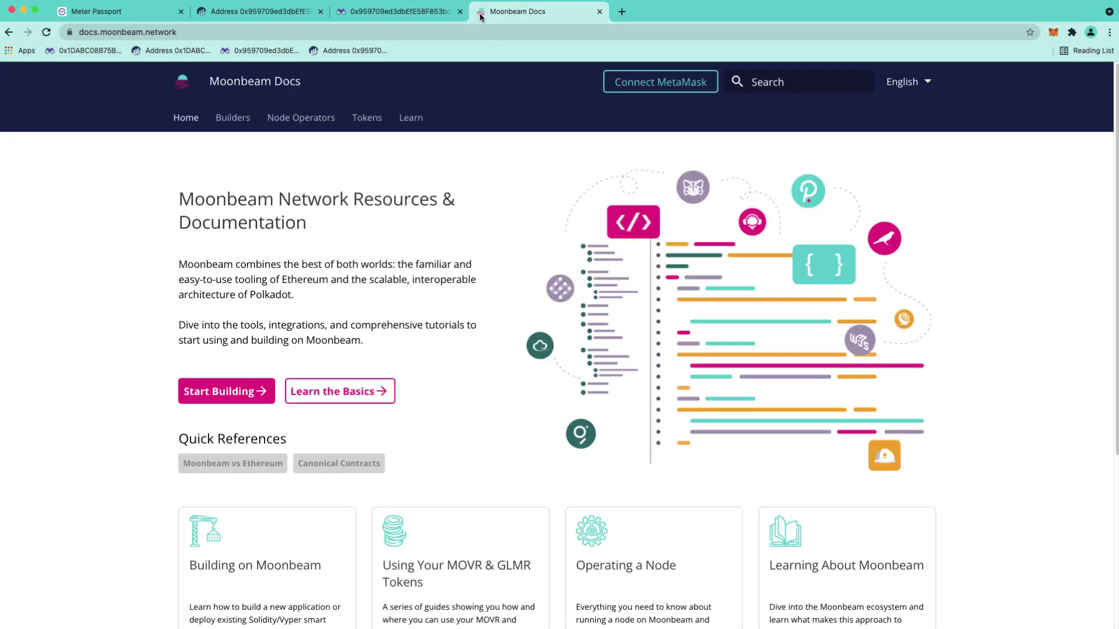
# Step: Connect Account 4 via Moonbeam Docs, add Moonriver to MetaMask, and check the 0.001 MOVR balance
pyautogui.click(609, 92)
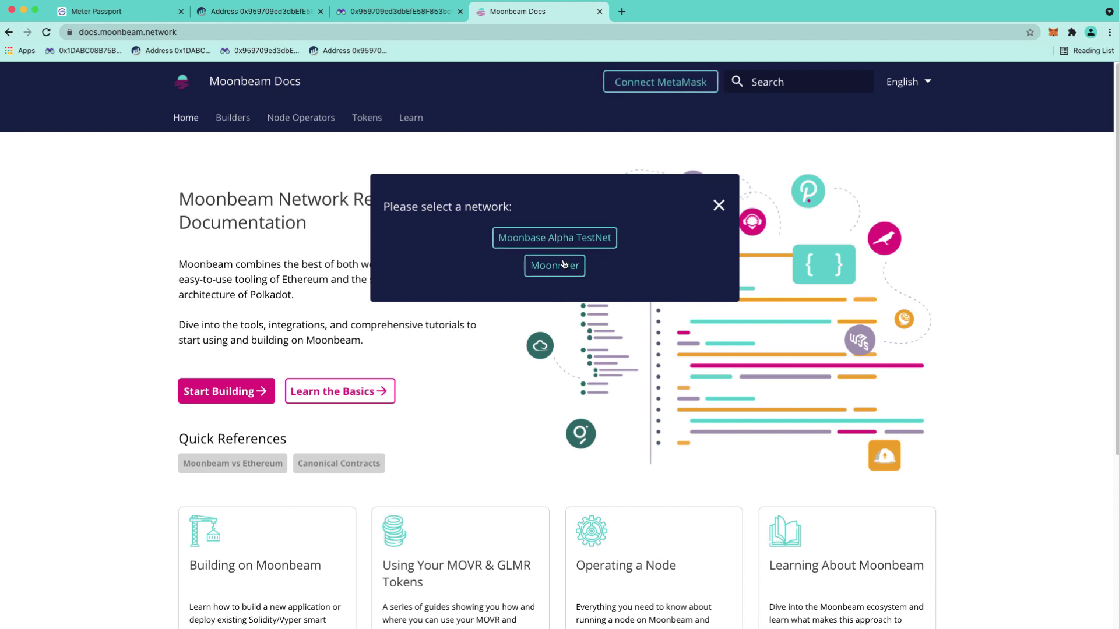
pyautogui.click(564, 265)
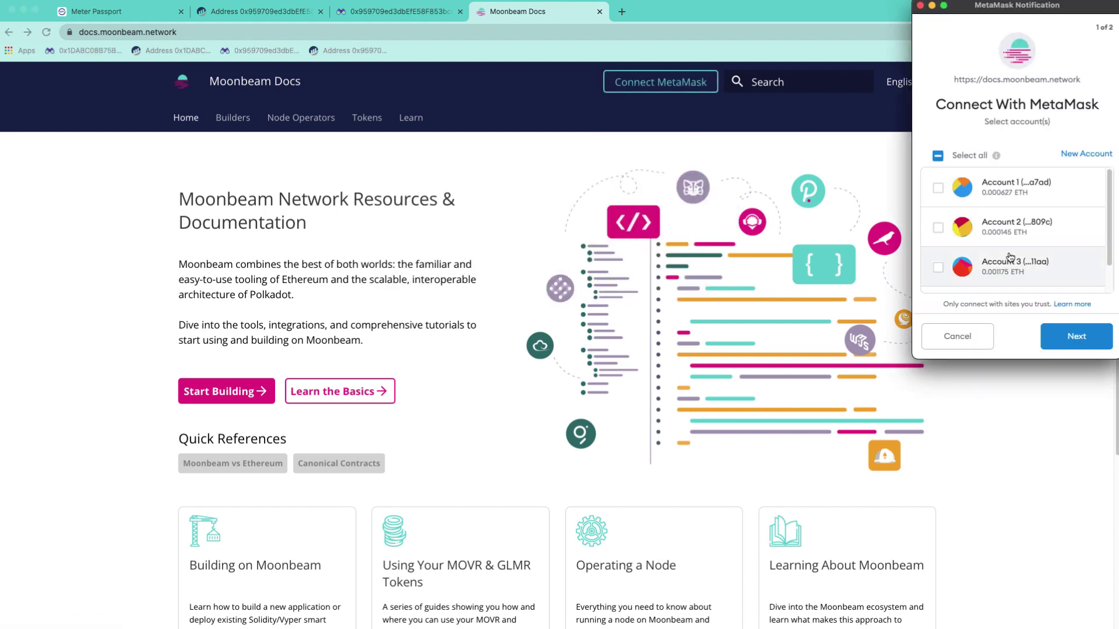
pyautogui.click(1093, 336)
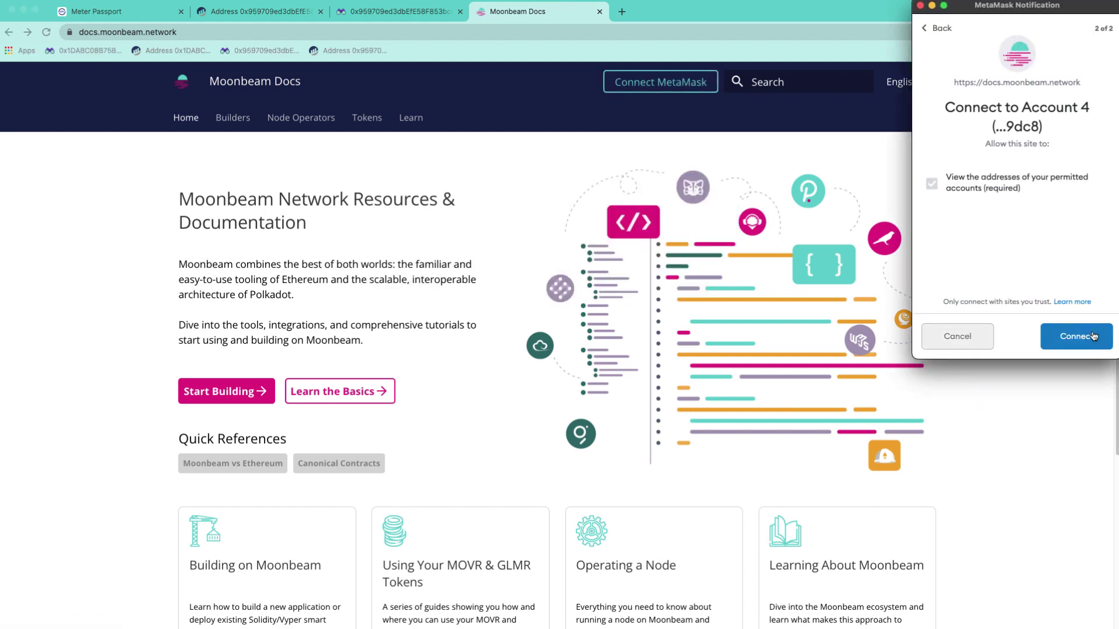
pyautogui.click(1093, 336)
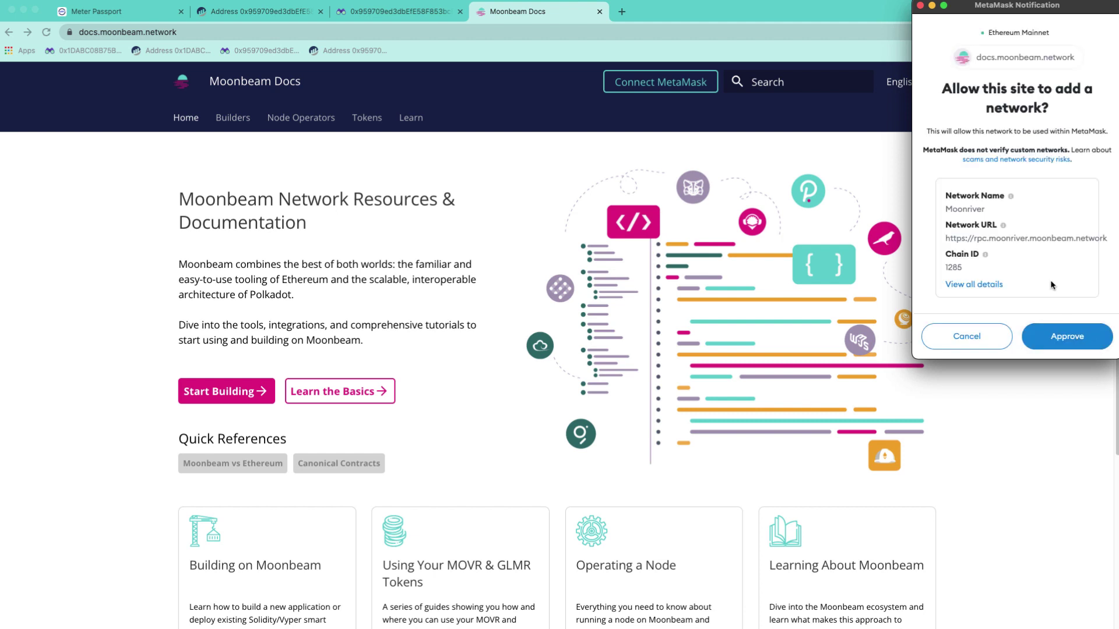
pyautogui.click(1077, 342)
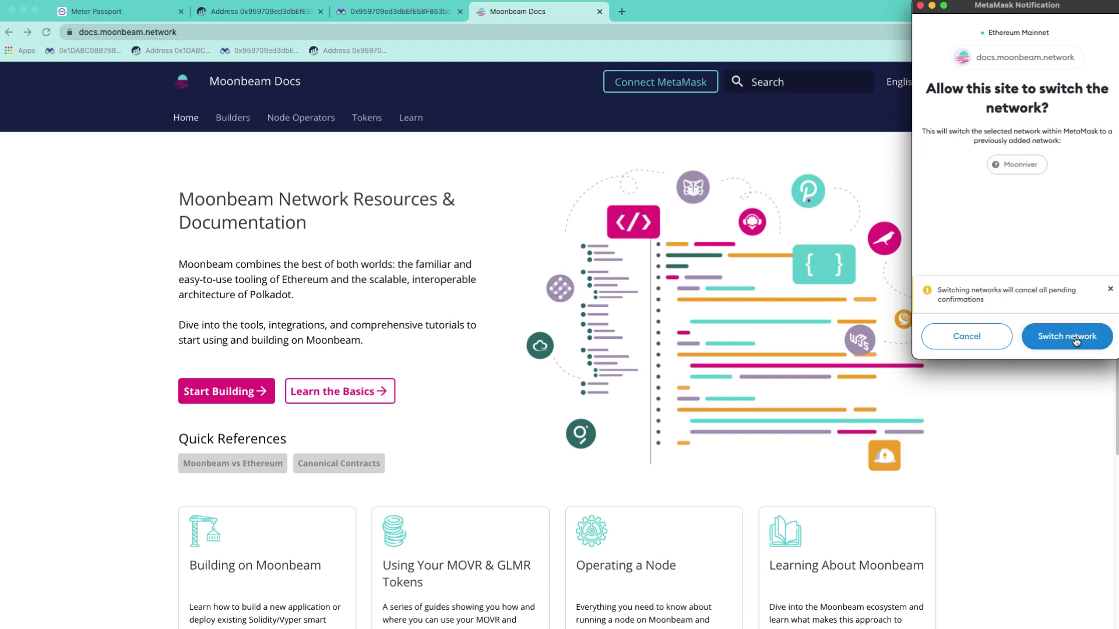
pyautogui.click(1077, 342)
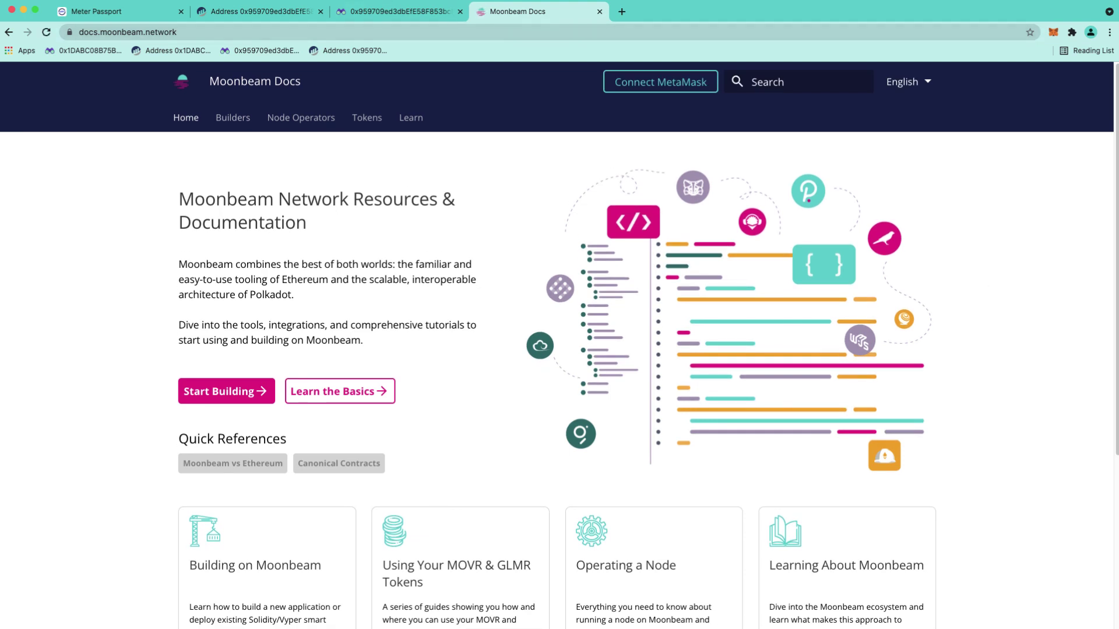
pyautogui.click(1053, 32)
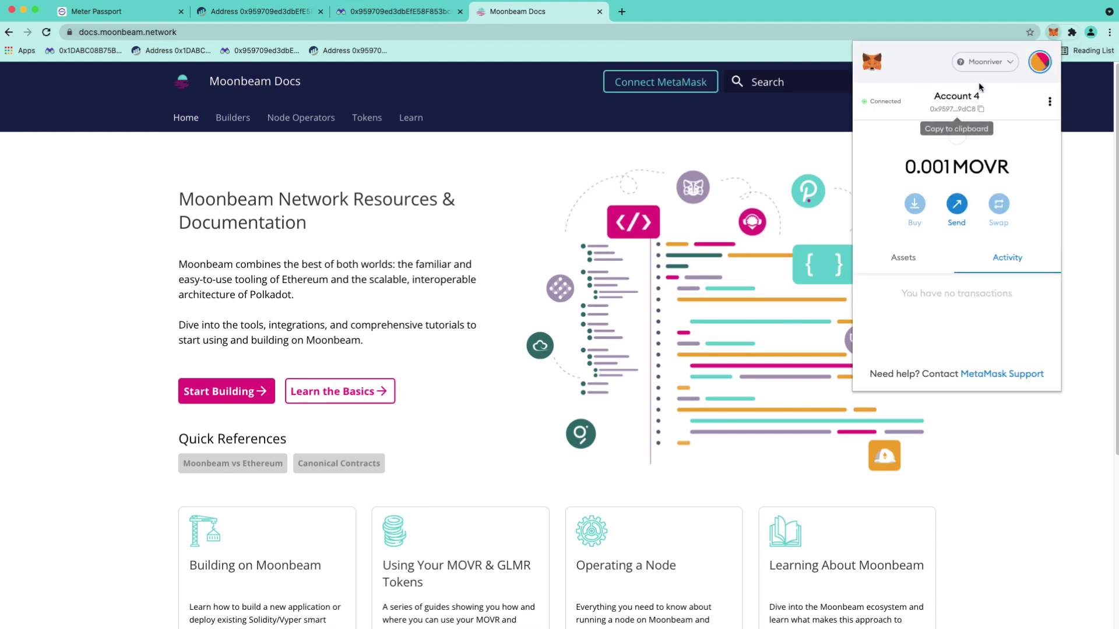
# Step: Import WETH.eth into MetaMask by pasting its contract address, showing 0.01 WETH.eth
pyautogui.click(408, 13)
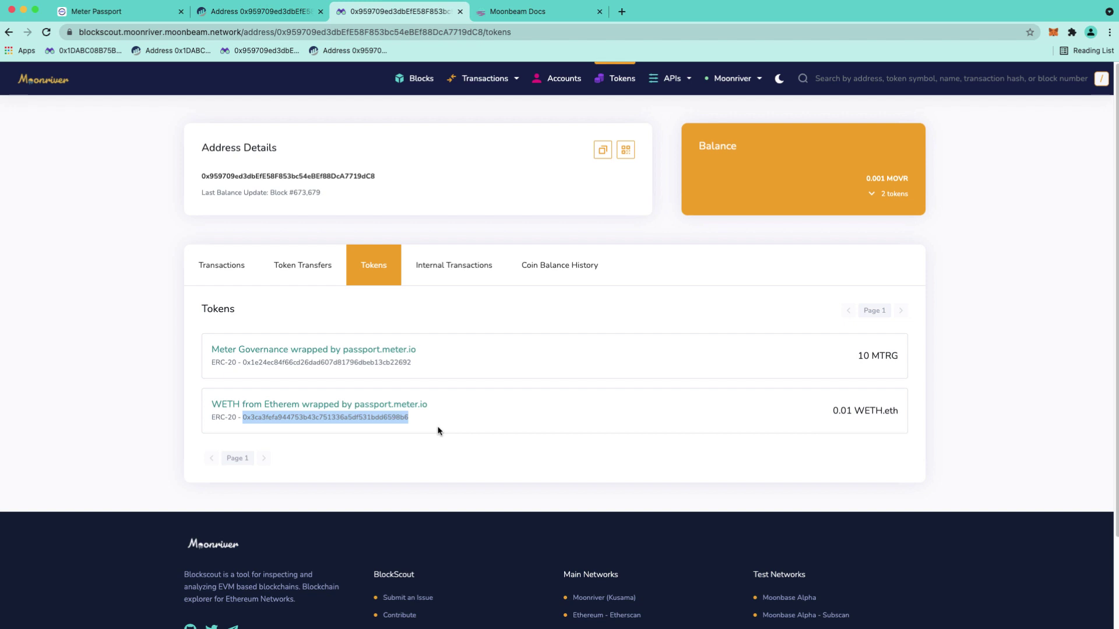
pyautogui.click(1053, 34)
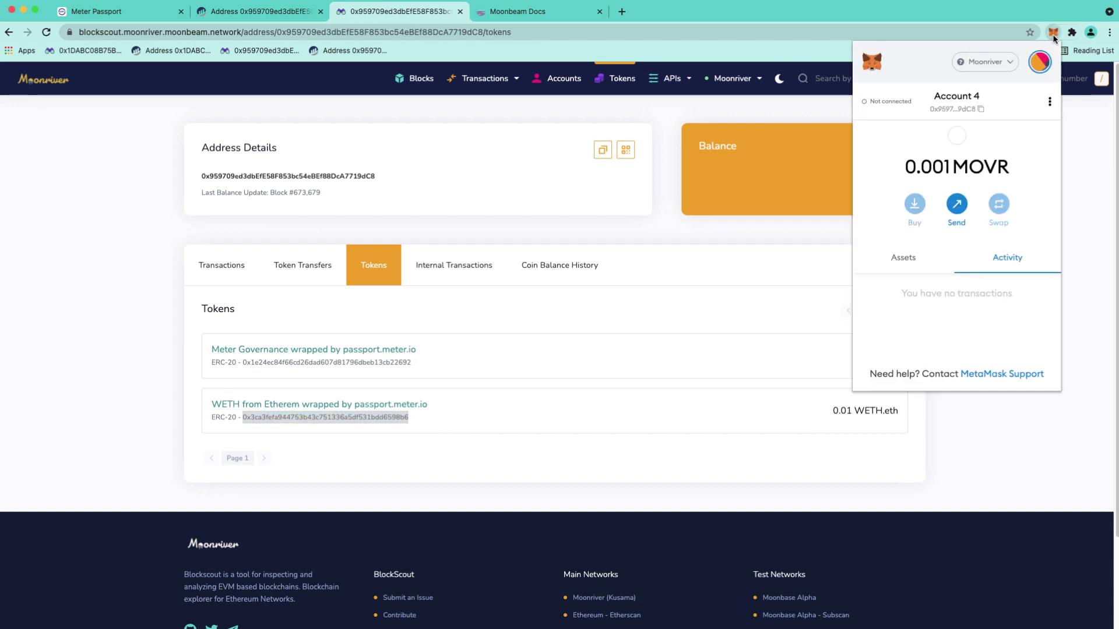
pyautogui.click(902, 263)
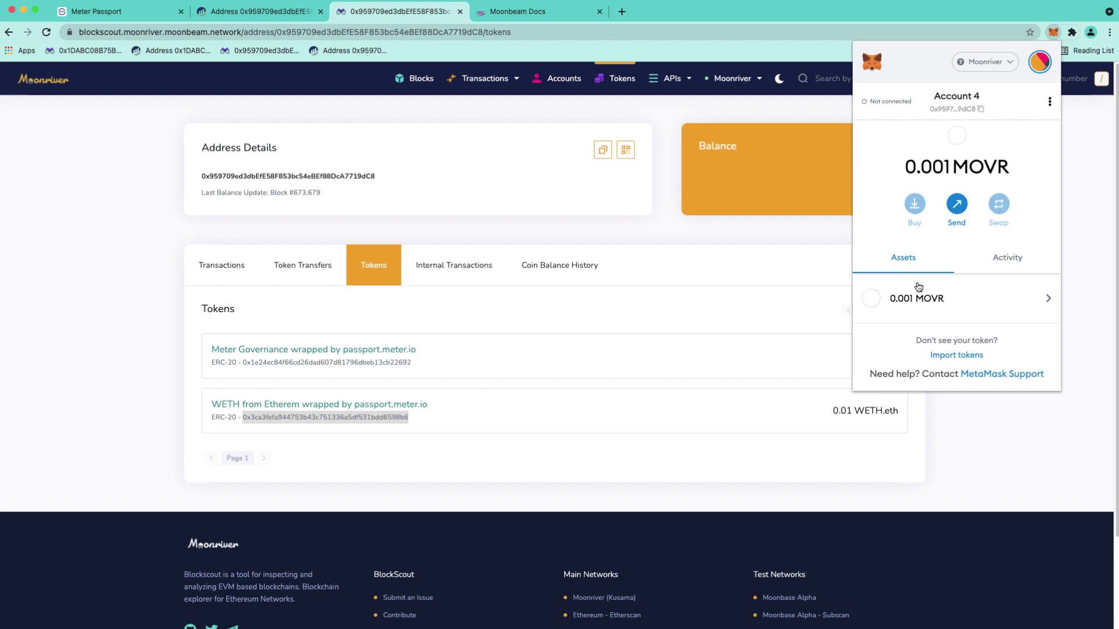
pyautogui.click(957, 357)
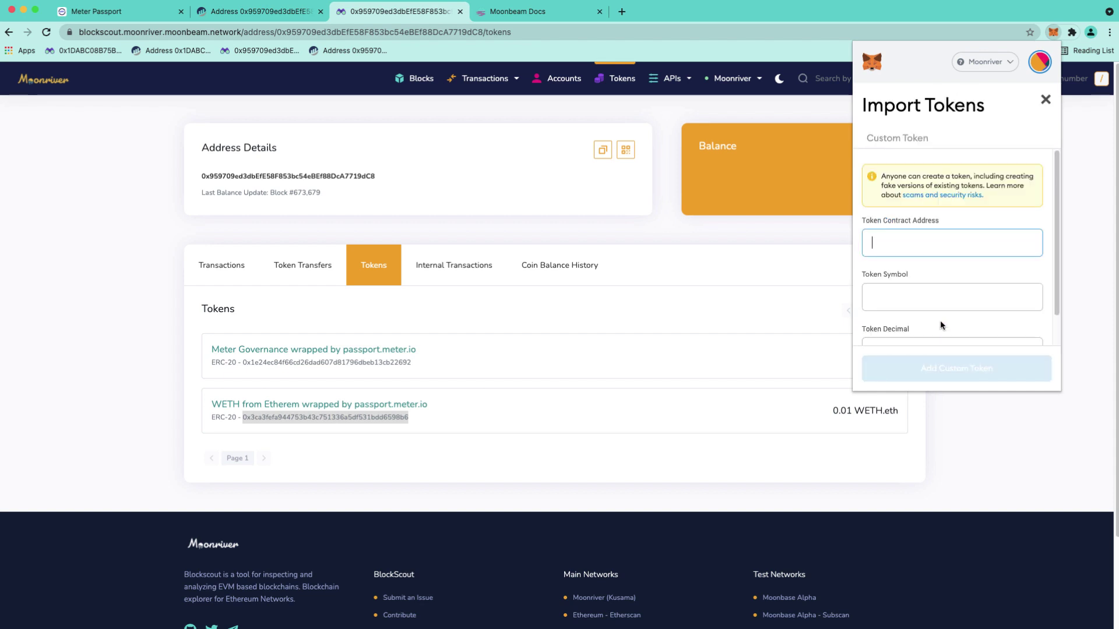
pyautogui.press('super+v')
pyautogui.scroll(-1, 961, 291)
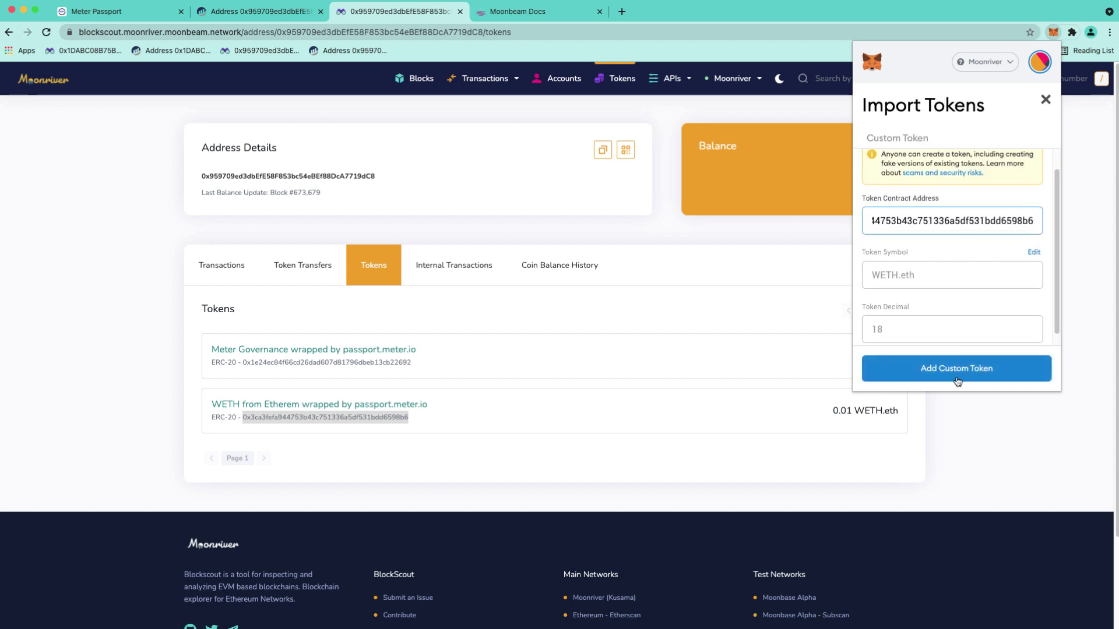
pyautogui.click(956, 373)
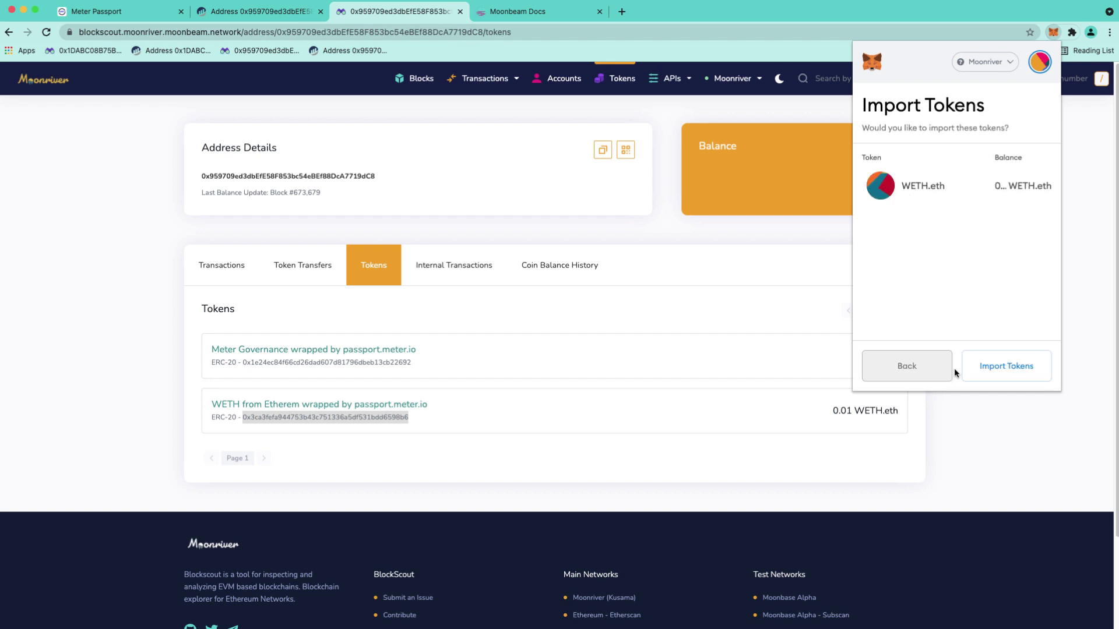
pyautogui.click(995, 371)
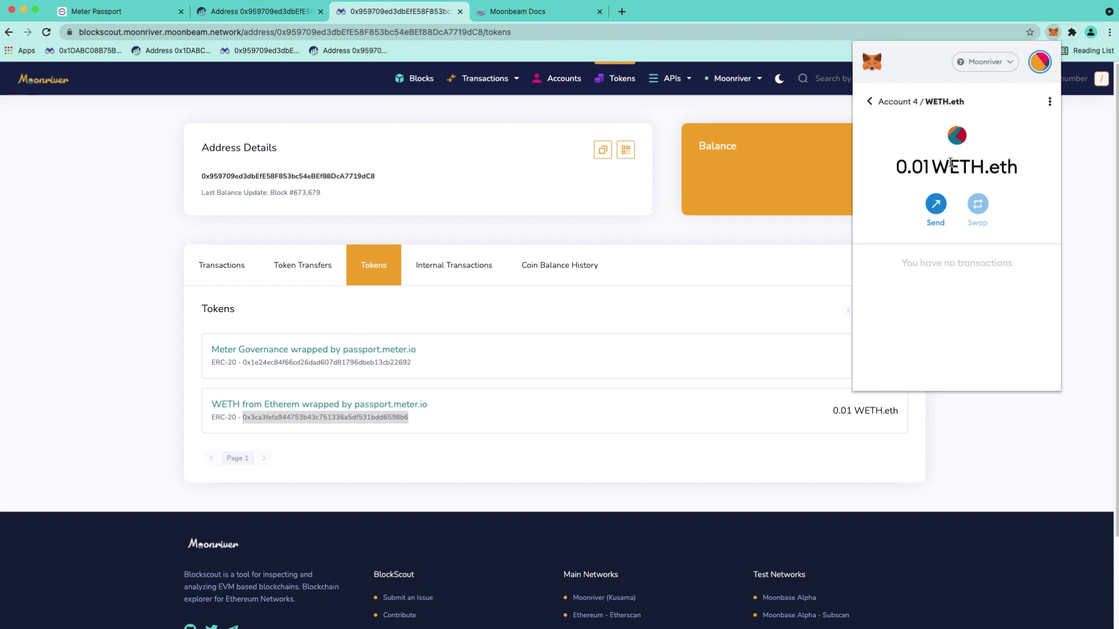
# Step: Select the MTRG contract address on the Moonriver explorer tokens page
pyautogui.click(541, 360)
pyautogui.click(411, 363)
pyautogui.moveTo(411, 363); pyautogui.dragTo(243, 365)
pyautogui.hotkey('ctrl', 'c')
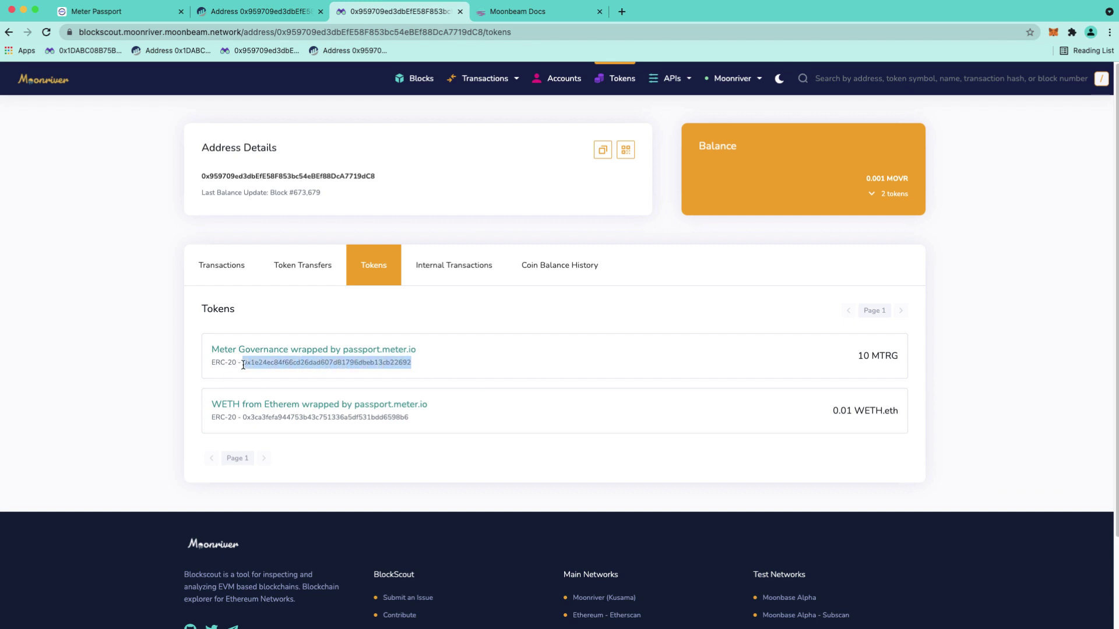
# Step: Import MTRG into MetaMask and review the assets: 0.001 MOVR, 0.01 WETH.eth, 10 MTRG
pyautogui.click(1053, 33)
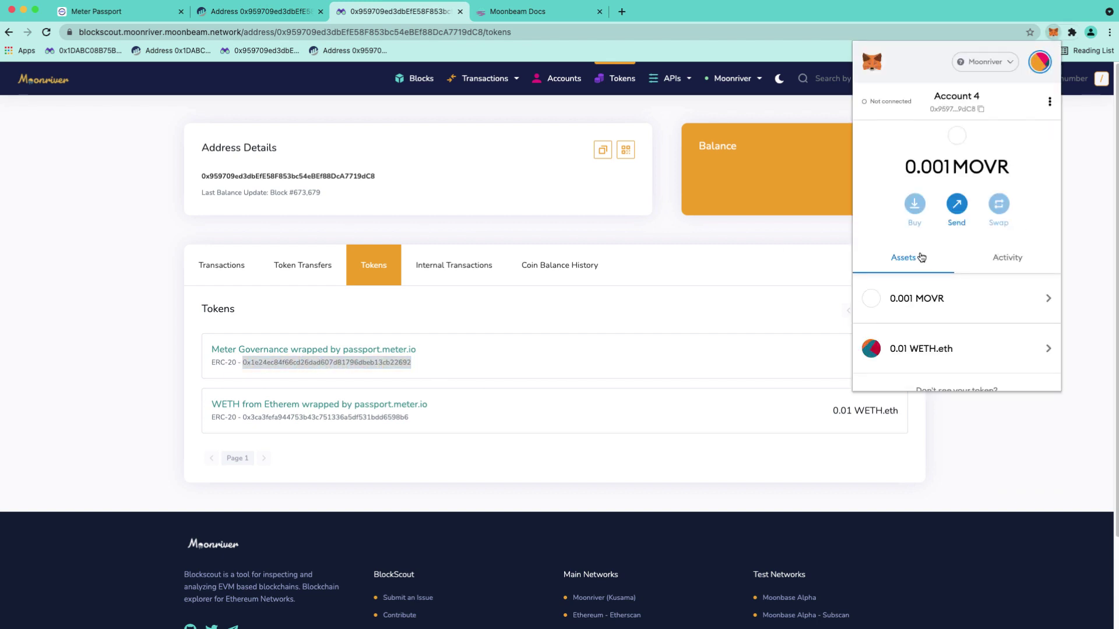
pyautogui.click(956, 356)
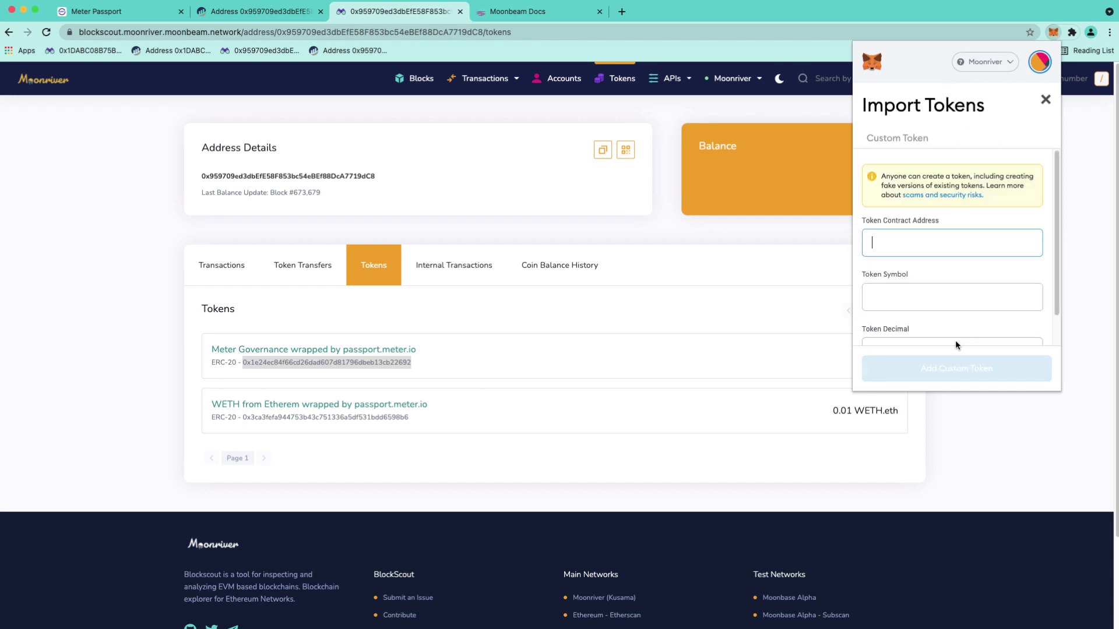
pyautogui.hotkey('ctrl', 'v')
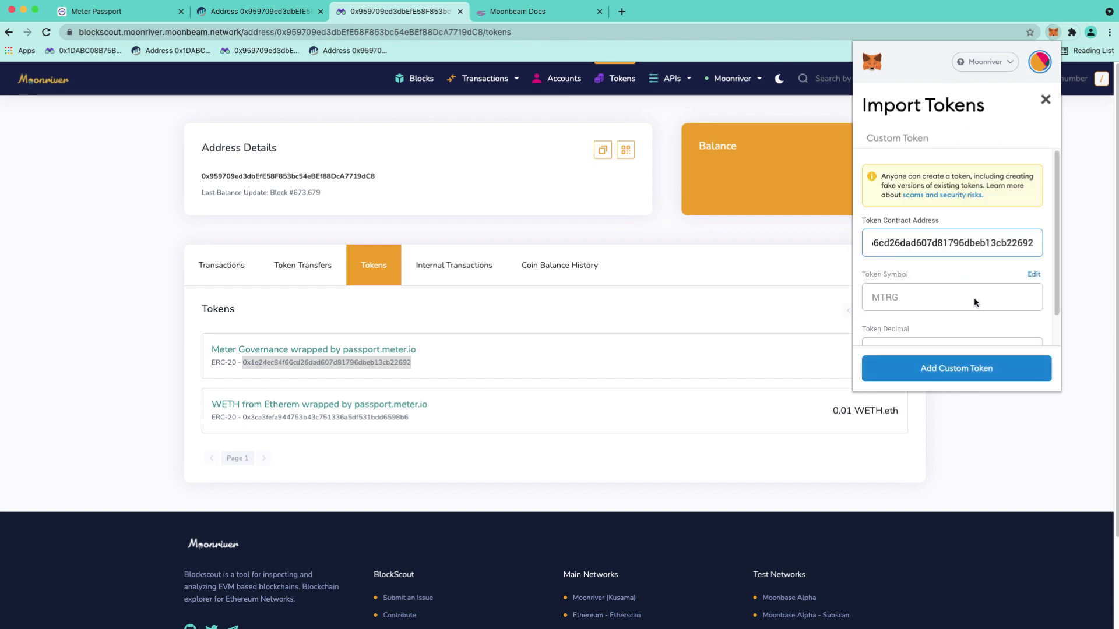
pyautogui.scroll(-1, 974, 296)
pyautogui.click(958, 371)
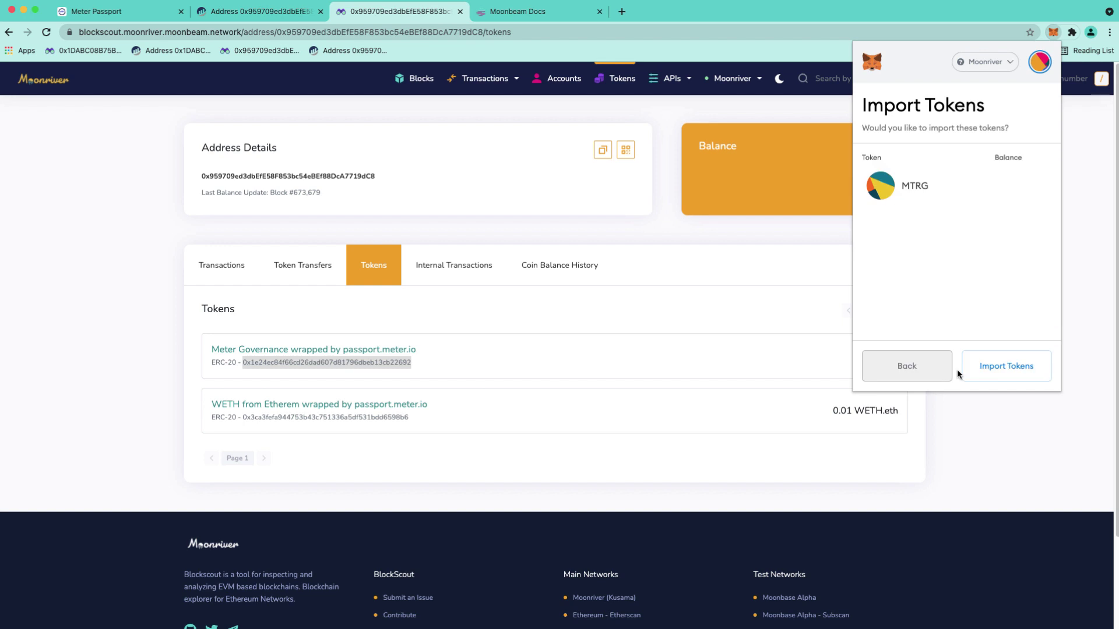
pyautogui.click(1009, 366)
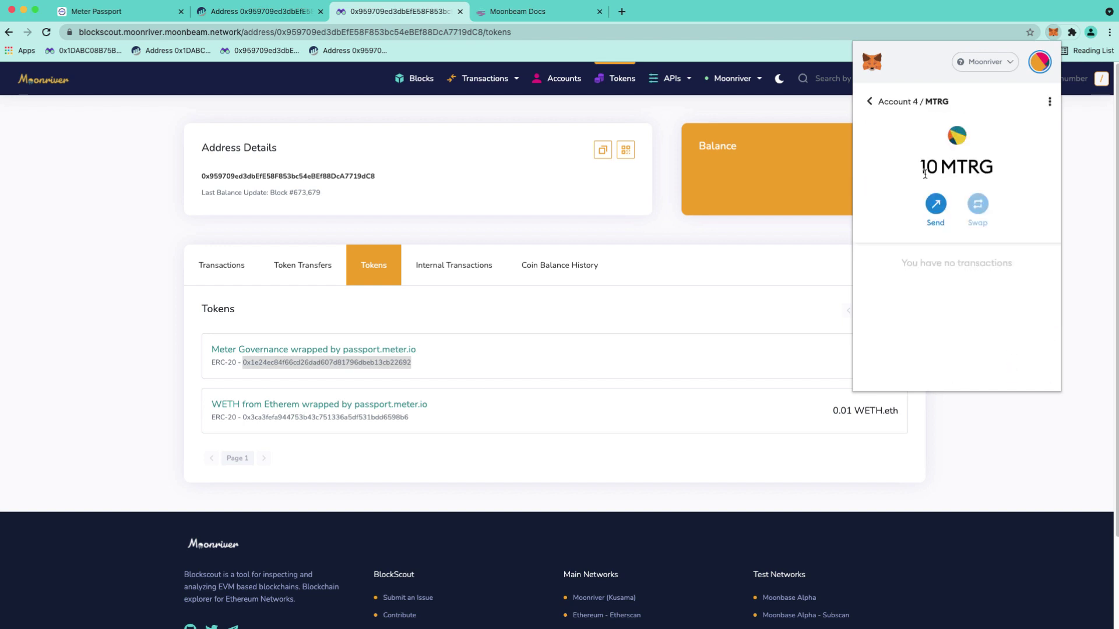
pyautogui.click(873, 103)
pyautogui.scroll(-1, 869, 179)
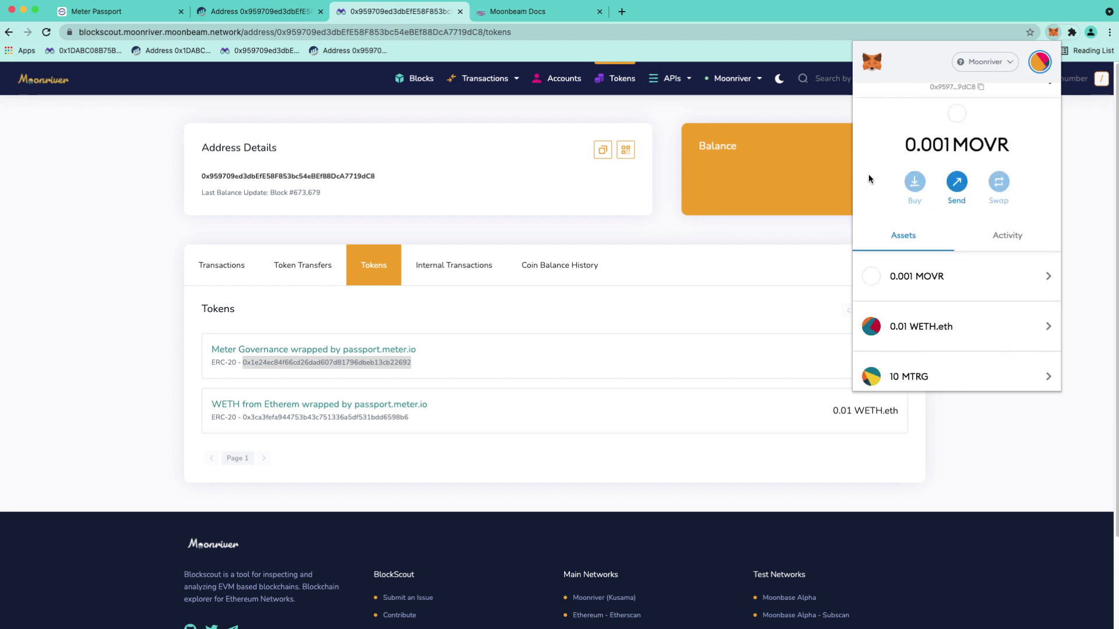
pyautogui.scroll(-3, 944, 324)
pyautogui.scroll(4, 947, 331)
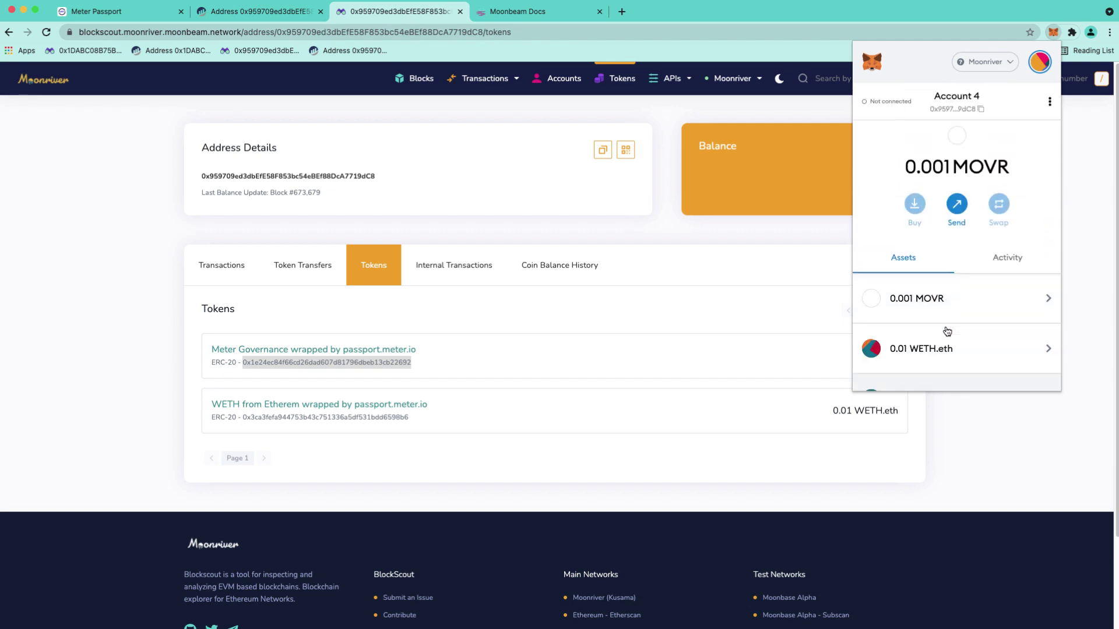